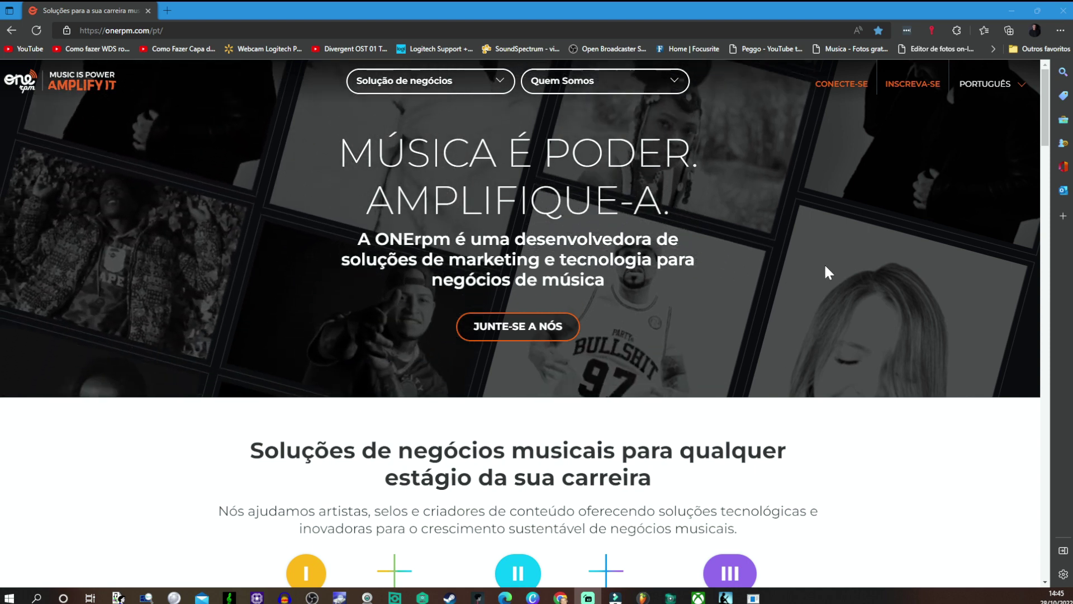
Step: Check Microsoft Edge for updates on its About page and restart the browser to finish updating, dismissing the Rewards offer
click(1064, 34)
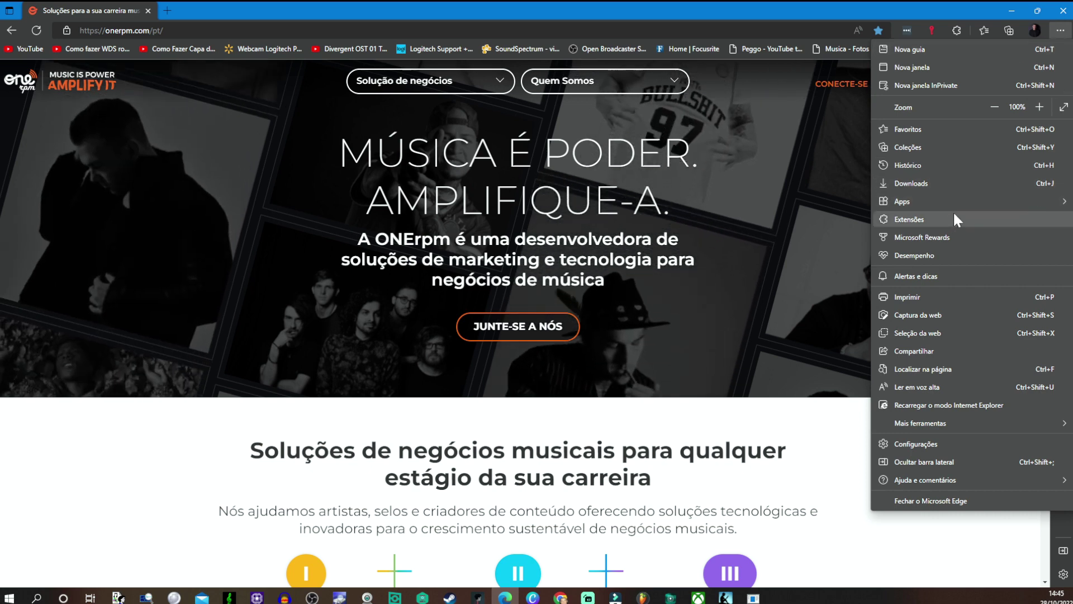
click(929, 444)
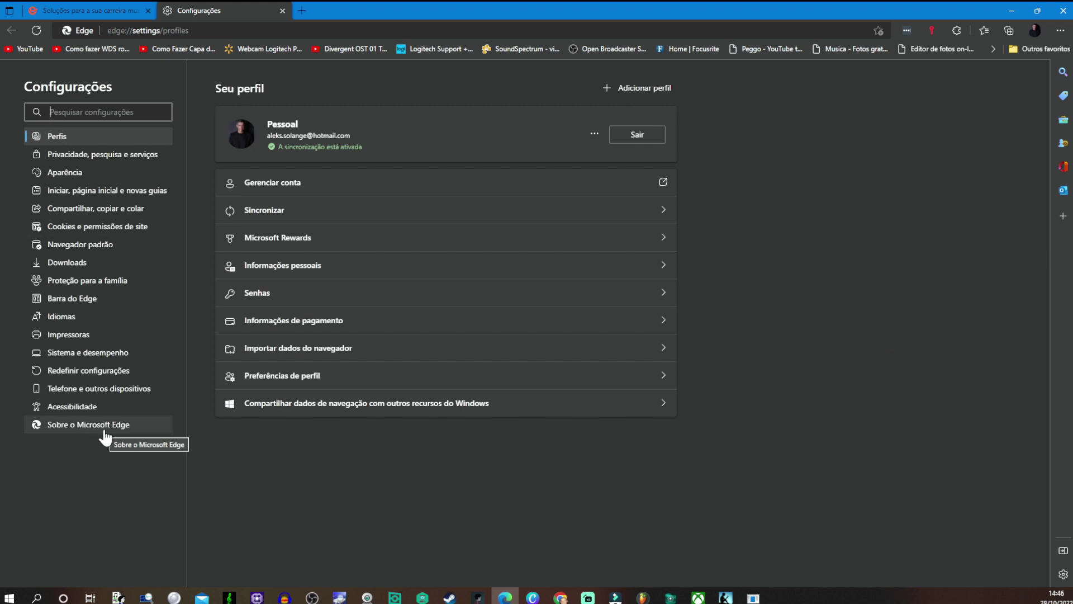
click(147, 431)
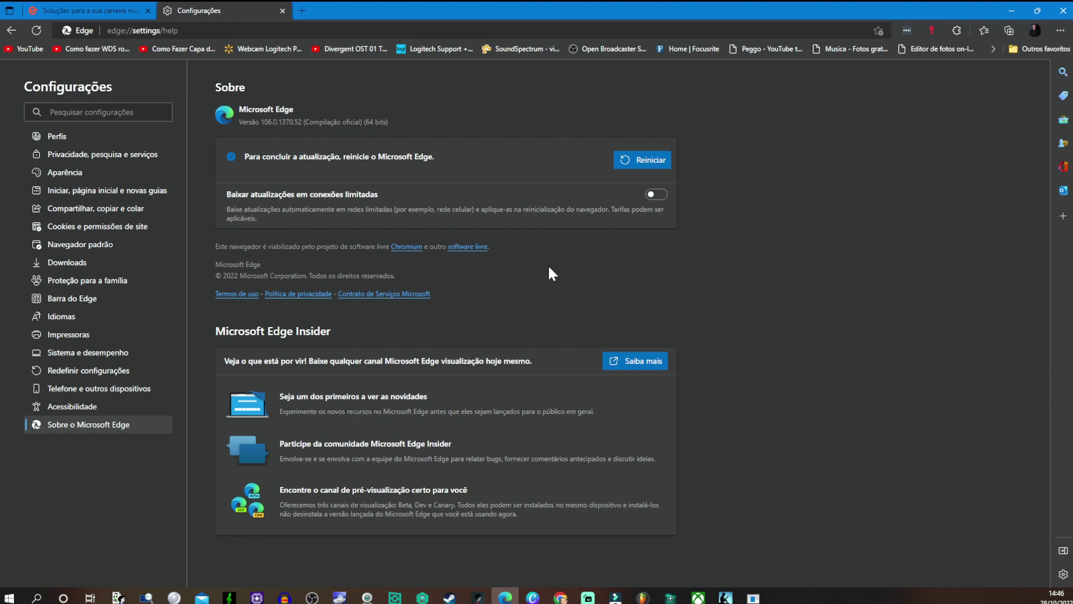
click(648, 161)
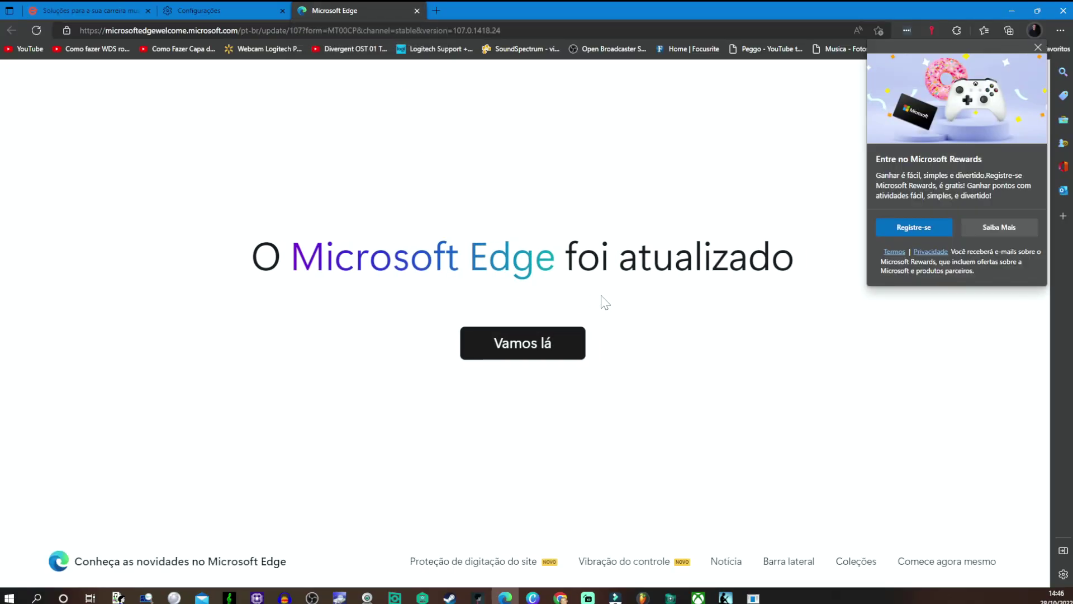
click(1039, 47)
mouse_move(986, 80)
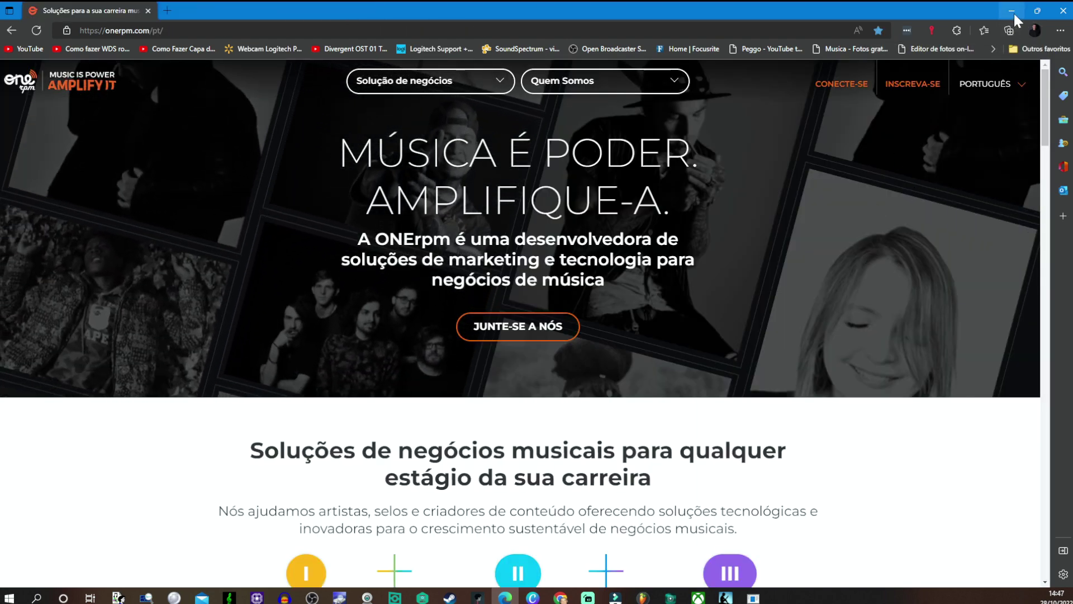
Step: Switch to Google Chrome and relaunch it from its About page to finish the update, closing the settings when done
click(1013, 11)
click(559, 597)
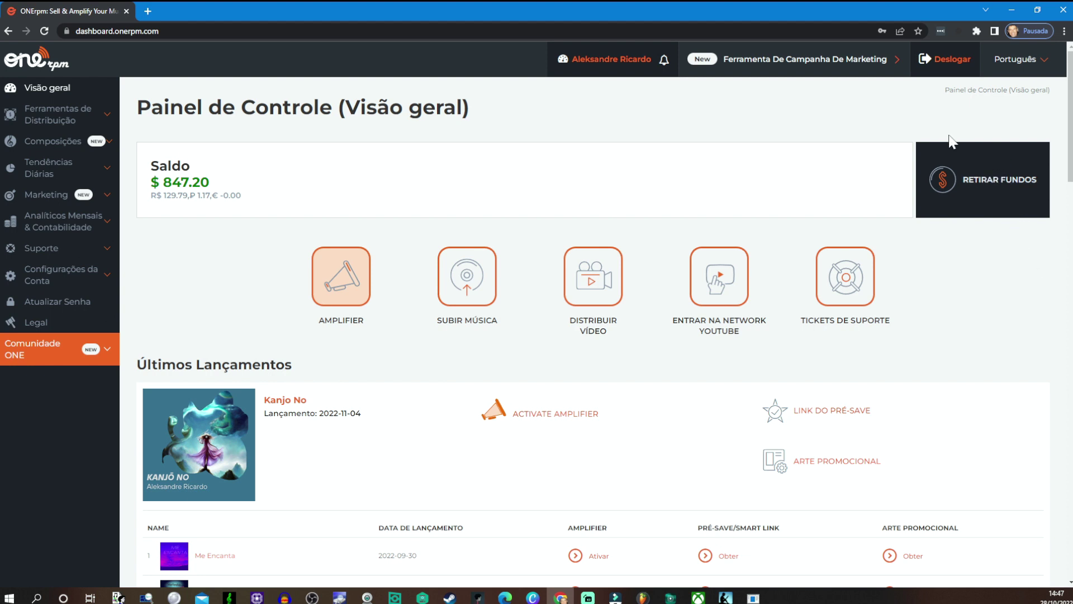
click(1064, 31)
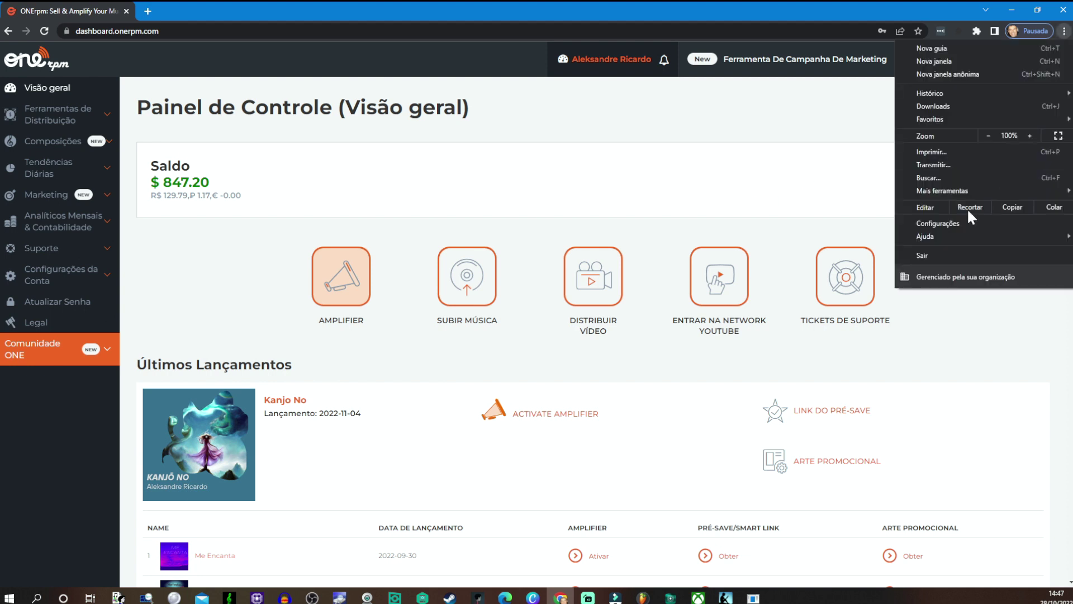
click(937, 224)
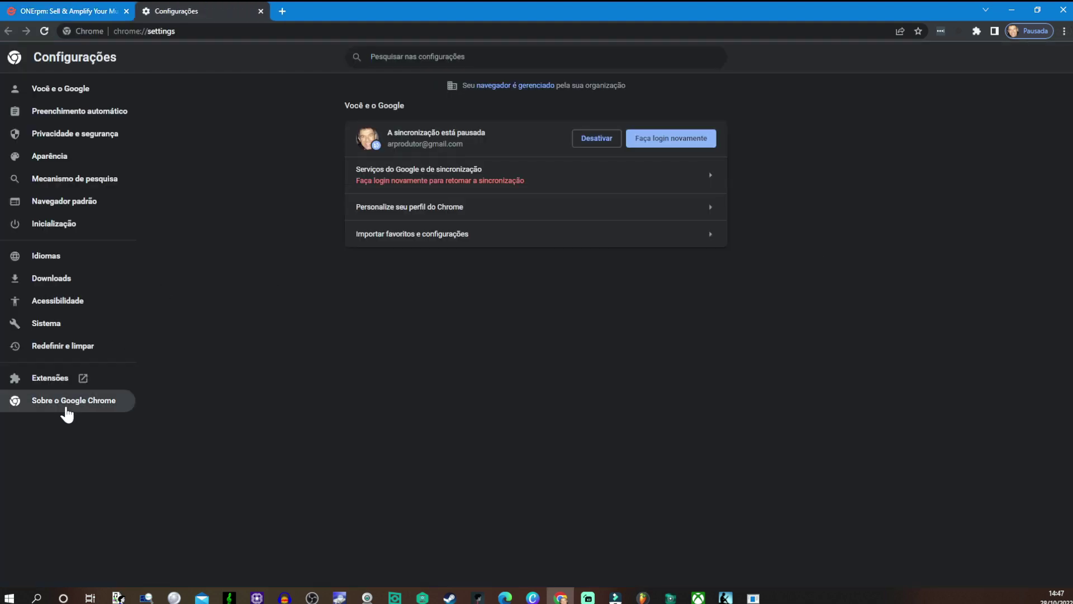
click(110, 402)
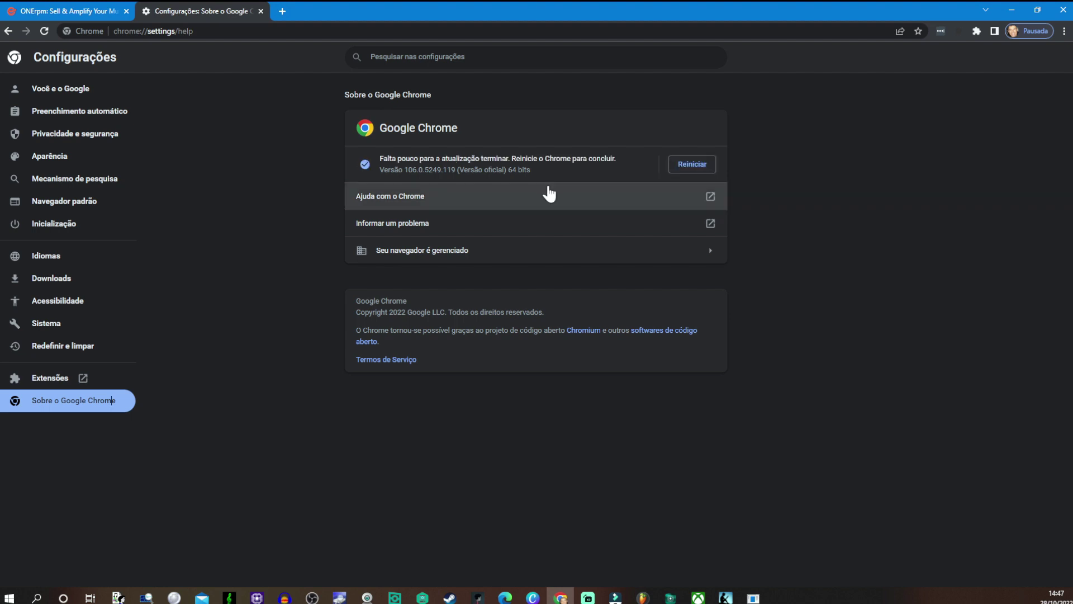
click(694, 167)
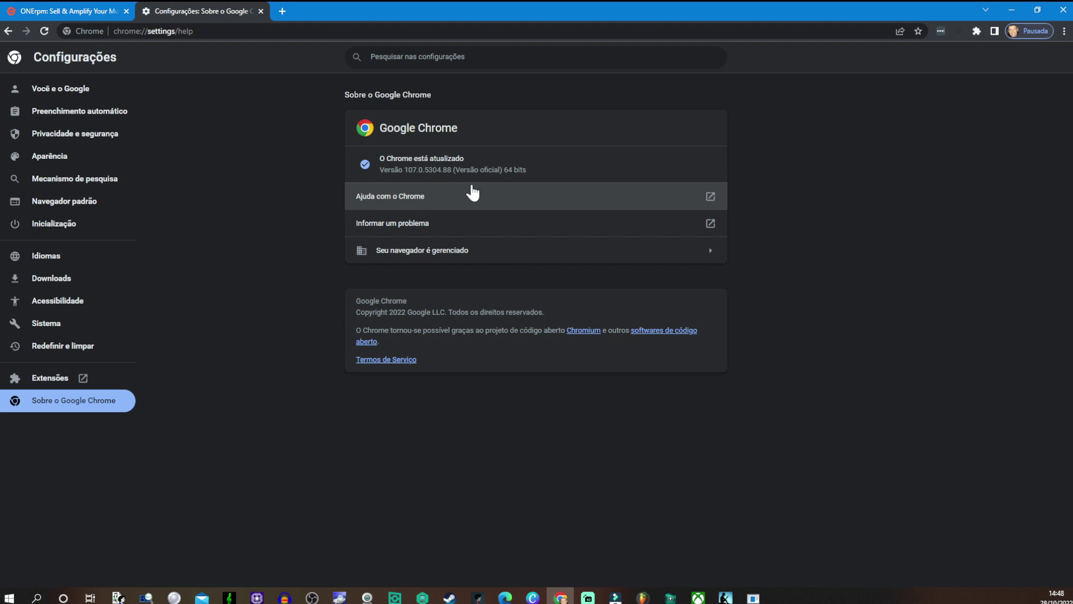
key(ctrl+w)
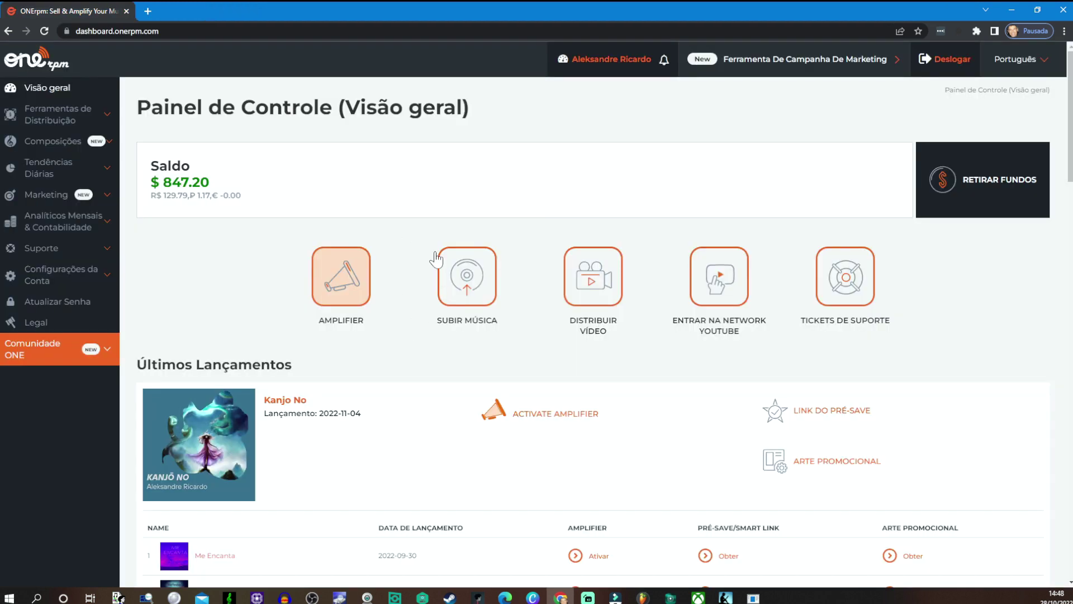
Step: Start a new music upload from the ONErpm dashboard and title the album "Um beijo e nada mais"
click(454, 323)
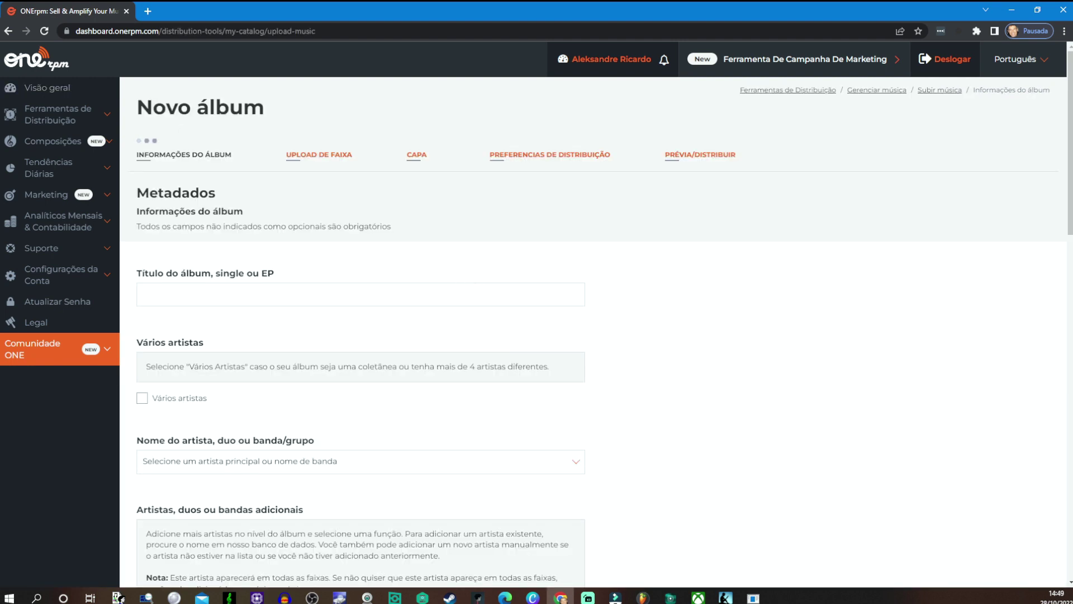
click(157, 294)
click(216, 404)
Step: Search the registered artists for "Lana" and assign the matching one as the album's main artist
scroll(218, 252, down, 3)
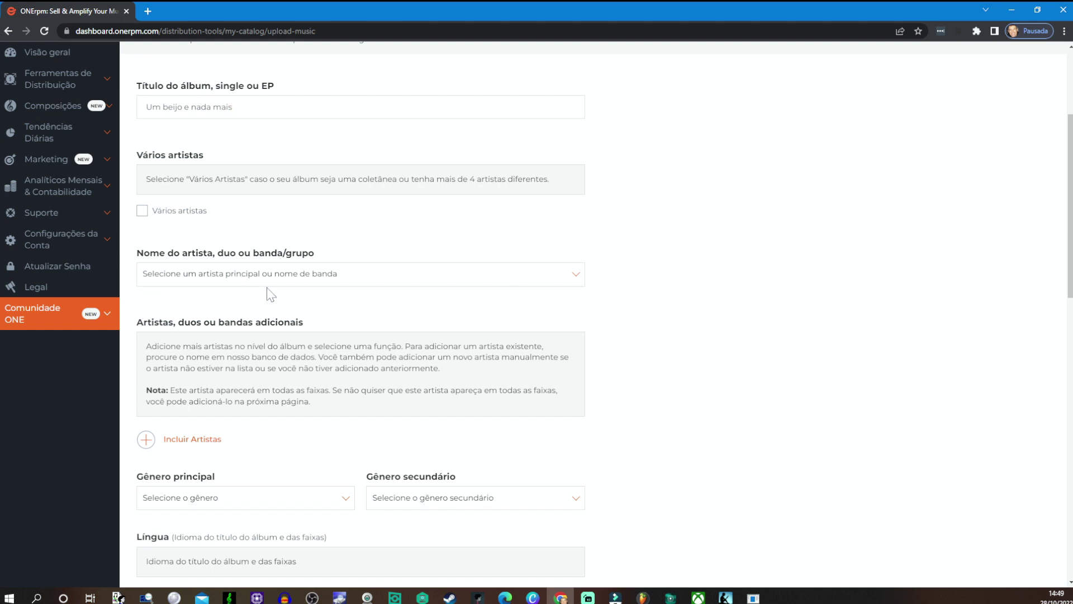
click(576, 277)
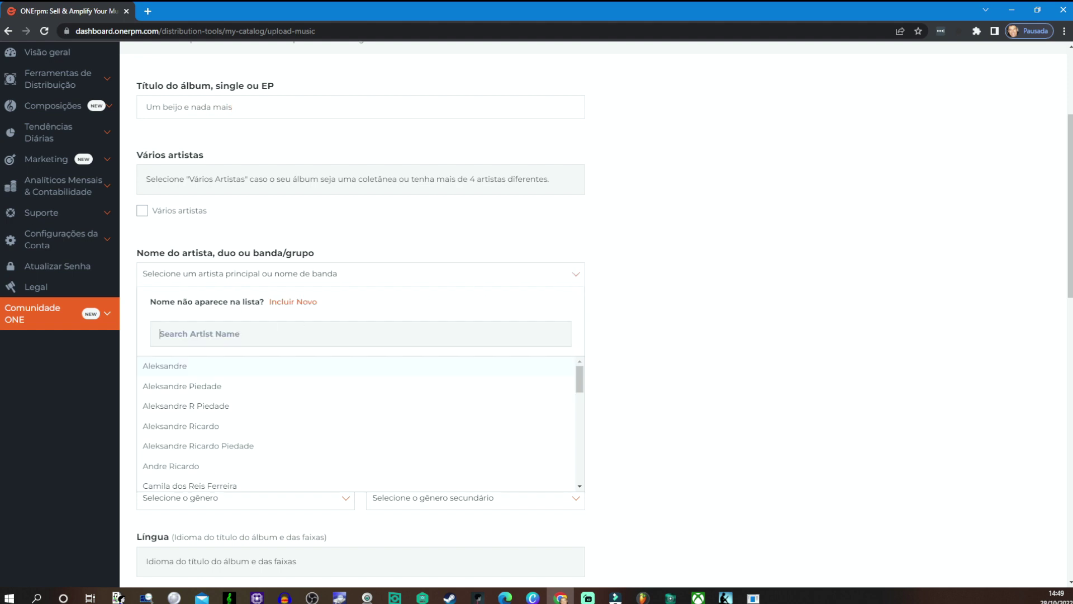
text(Lana)
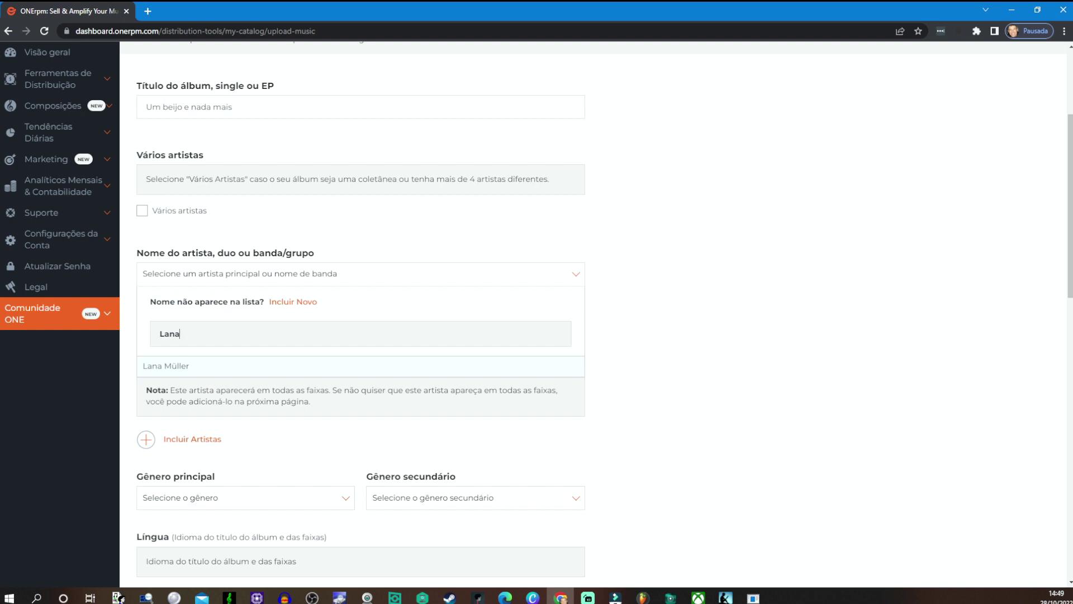
click(184, 368)
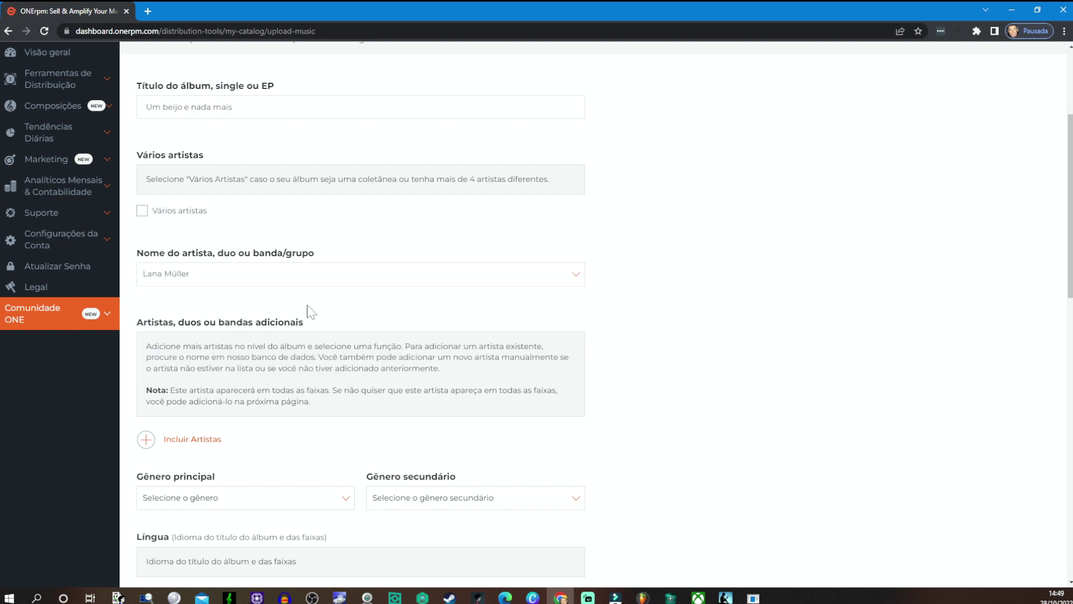
Step: Set the album's main genre to Pop and its secondary genre to Dream pop
scroll(307, 309, down, 3)
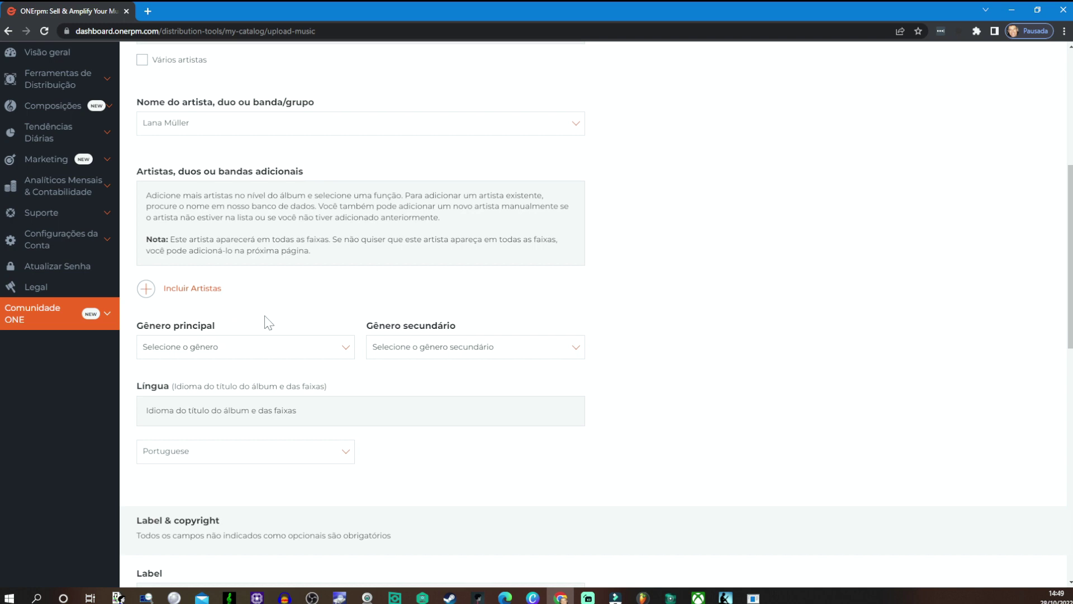
scroll(268, 318, down, 1)
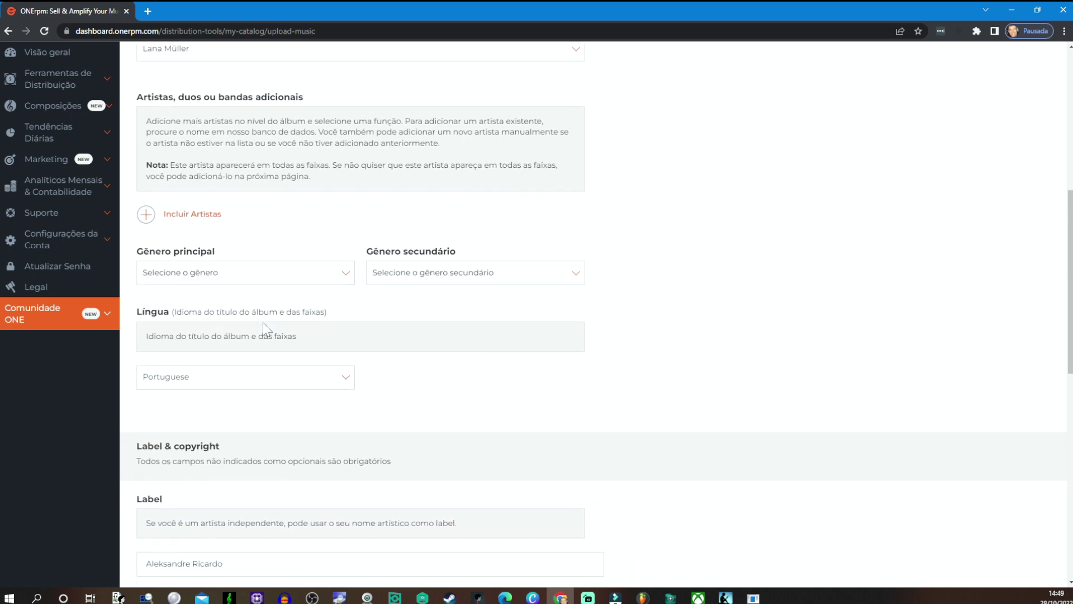
click(346, 275)
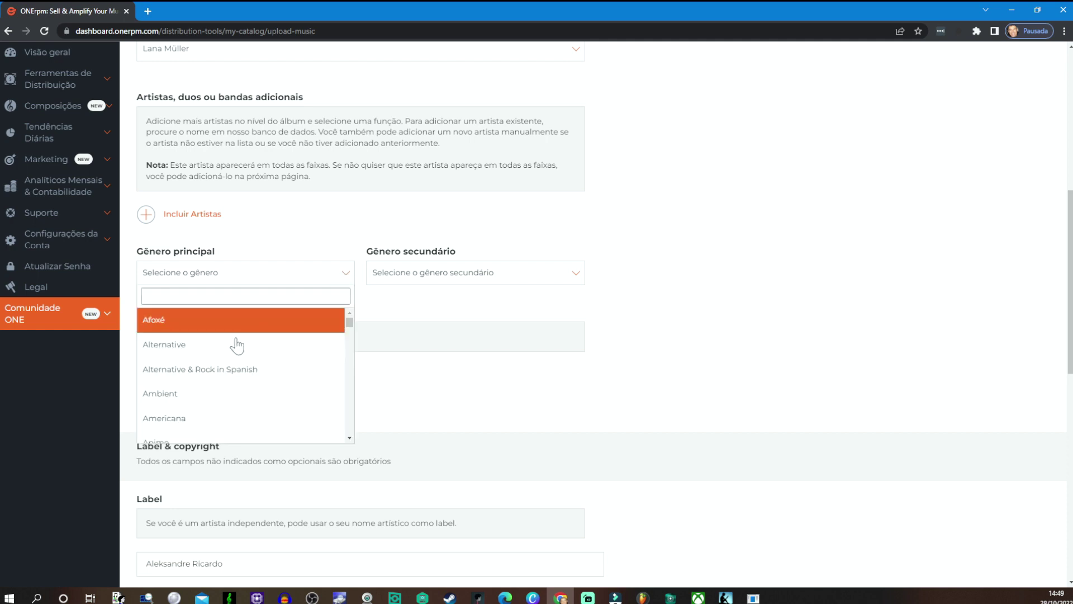
scroll(221, 385, down, 5)
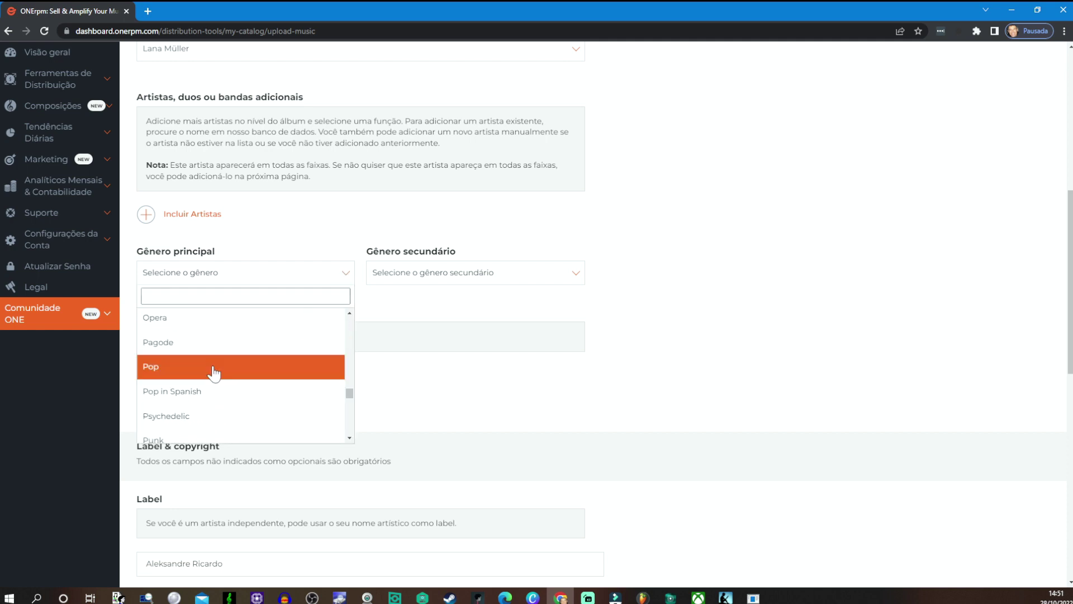
click(214, 373)
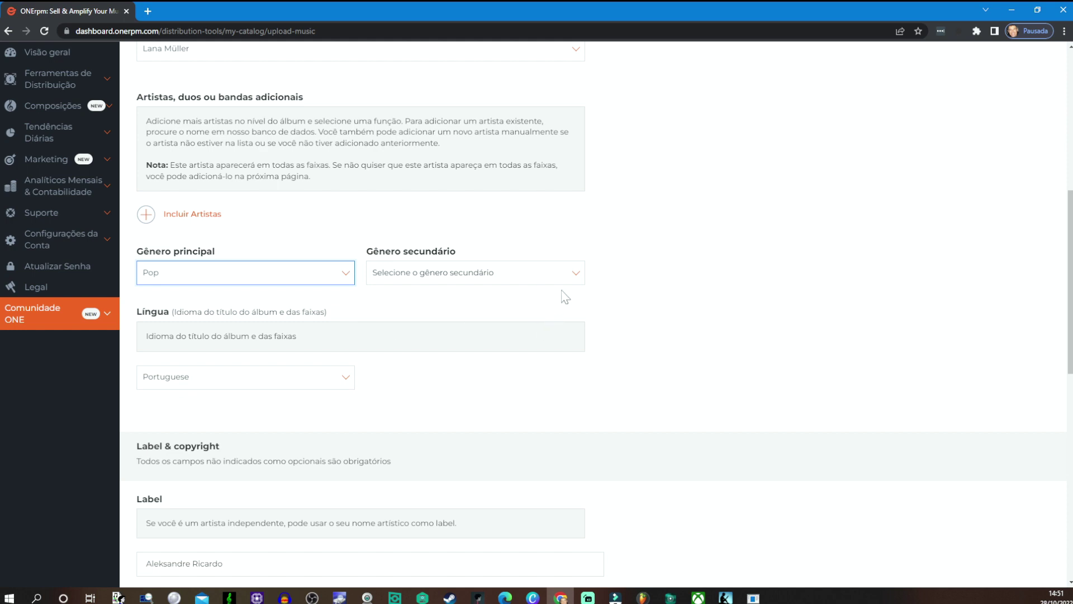
click(523, 274)
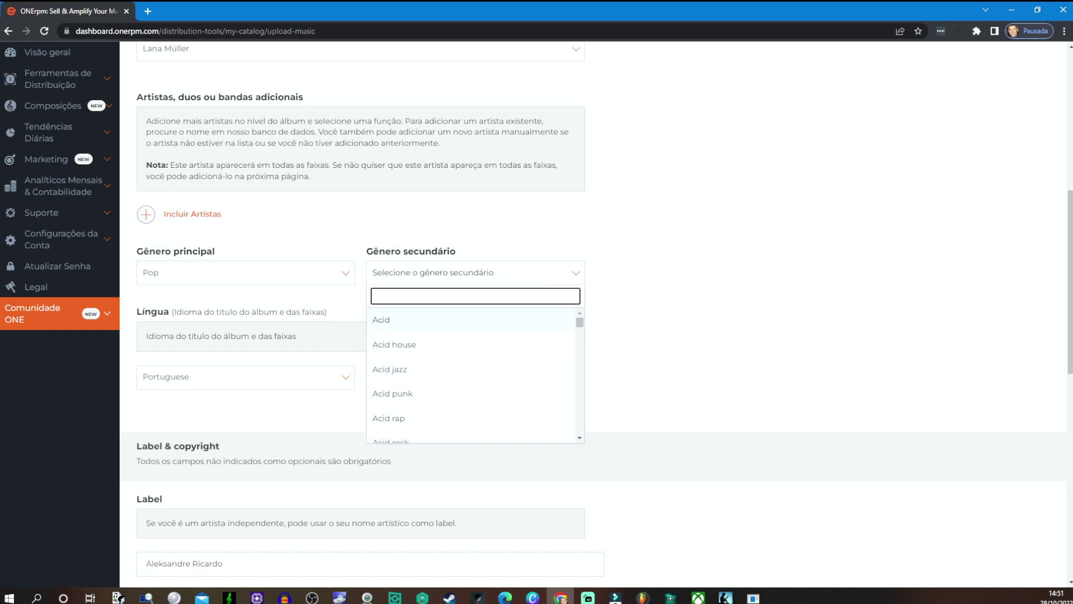
text(Dre)
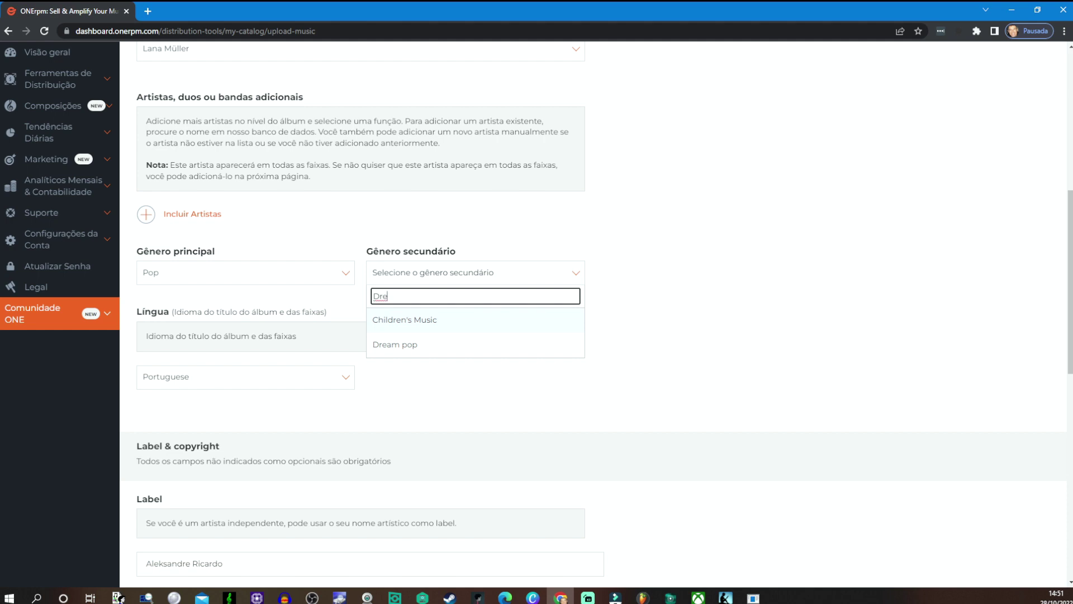
click(425, 347)
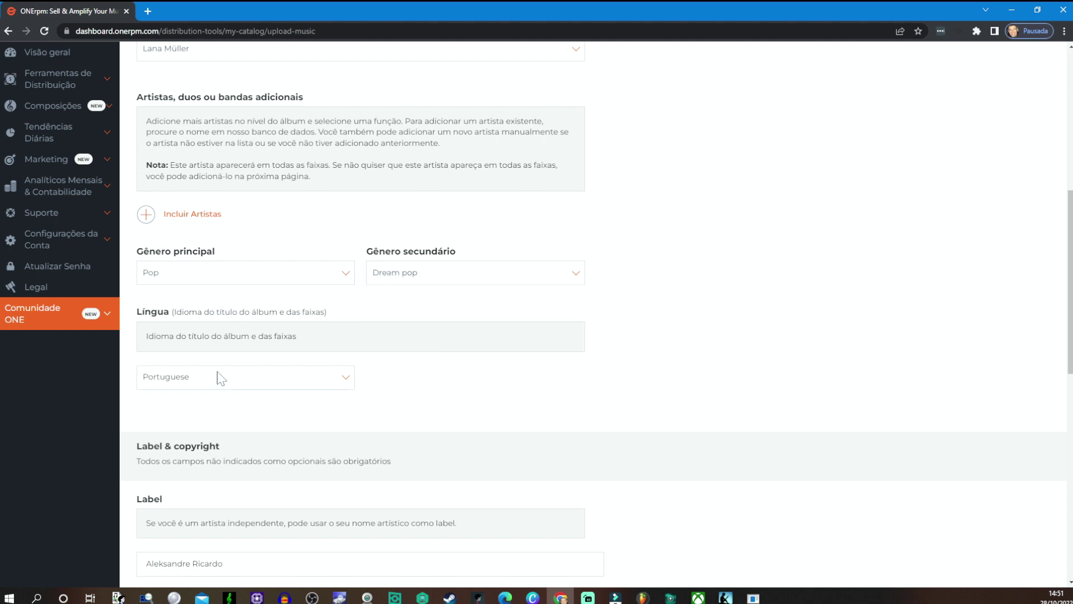
Step: Keep the prefilled label, copyright and UPC settings, and confirm the album data summary to proceed to the track upload
scroll(223, 287, down, 5)
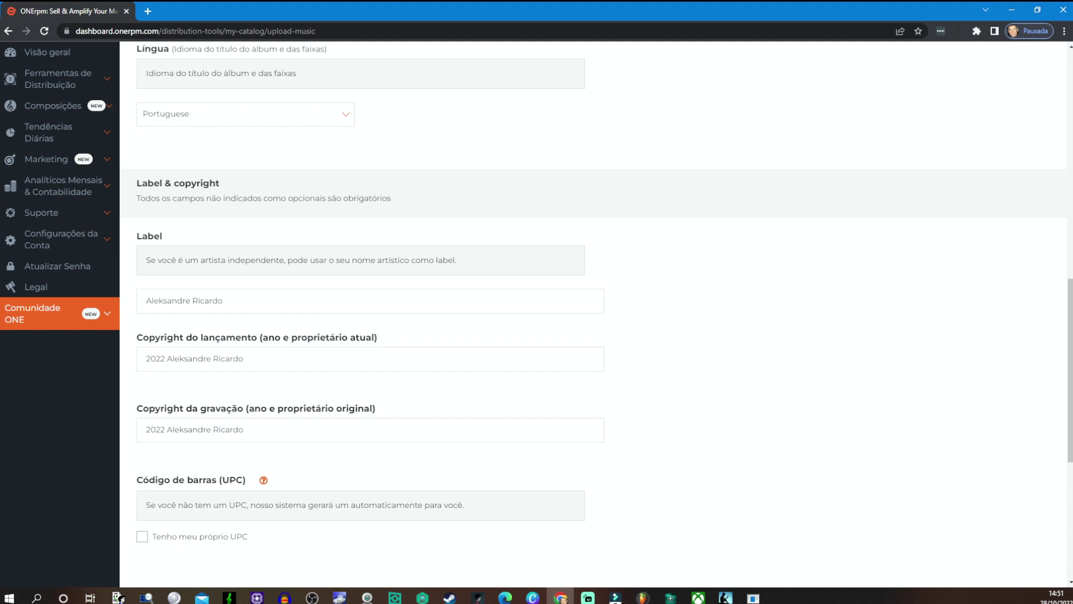
scroll(296, 339, down, 2)
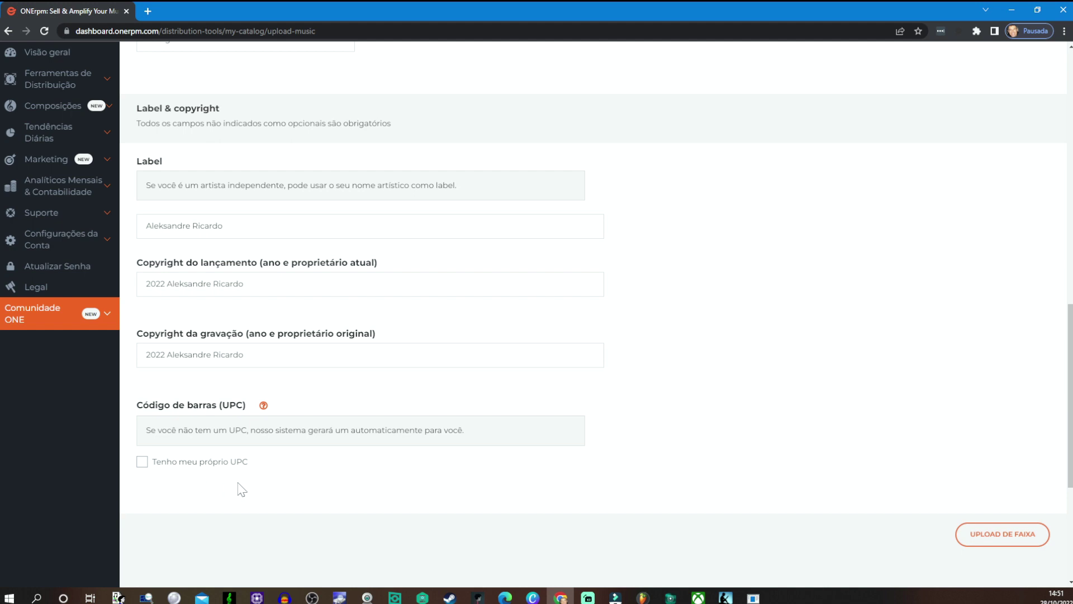
scroll(293, 486, down, 1)
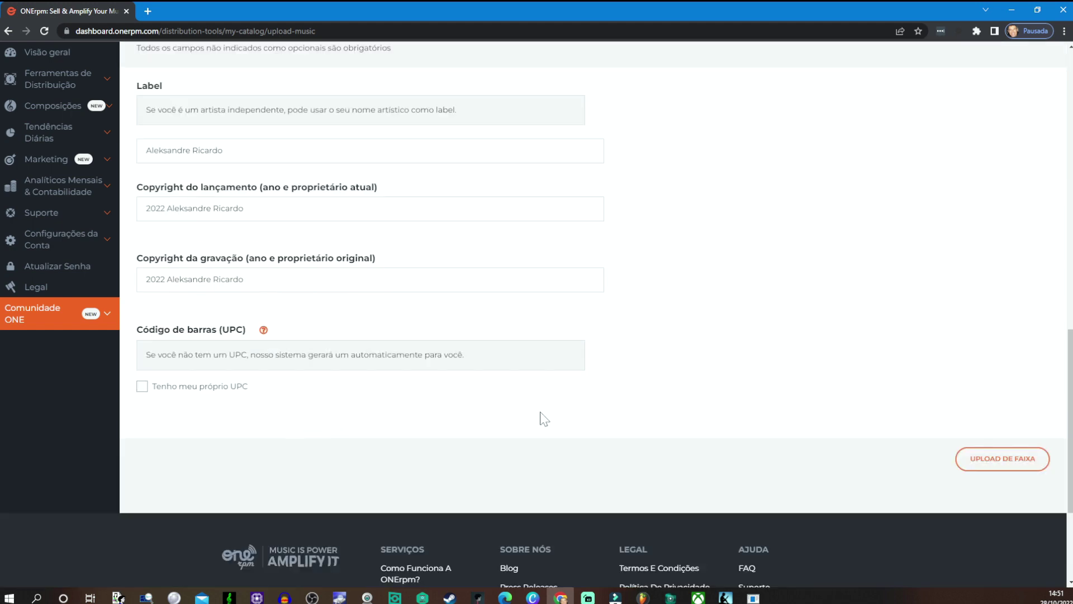
click(993, 456)
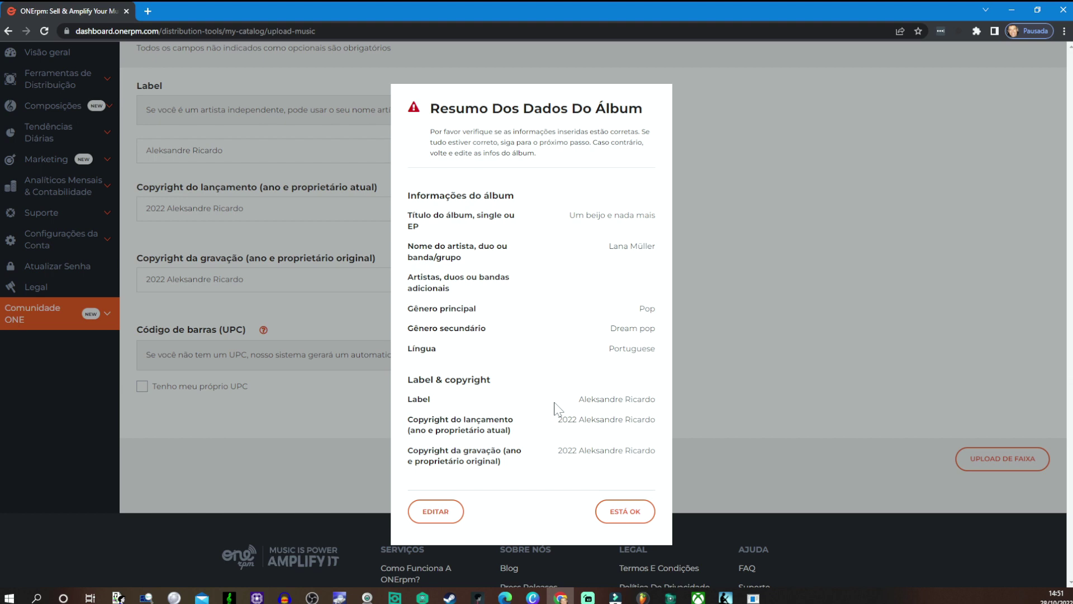
click(625, 519)
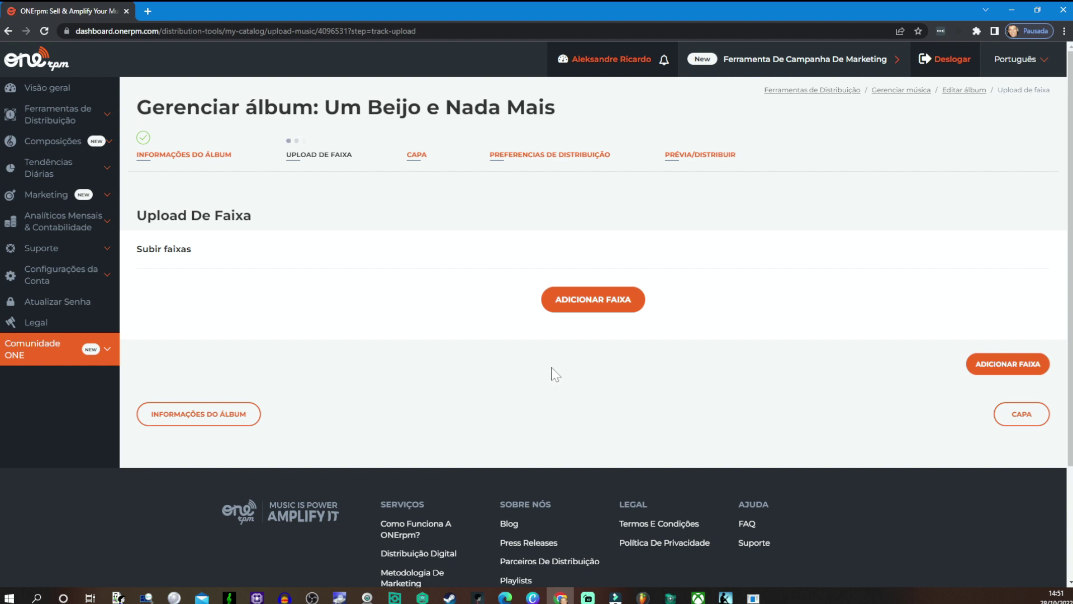
Step: Add a track to the album and open its title for entry
click(585, 304)
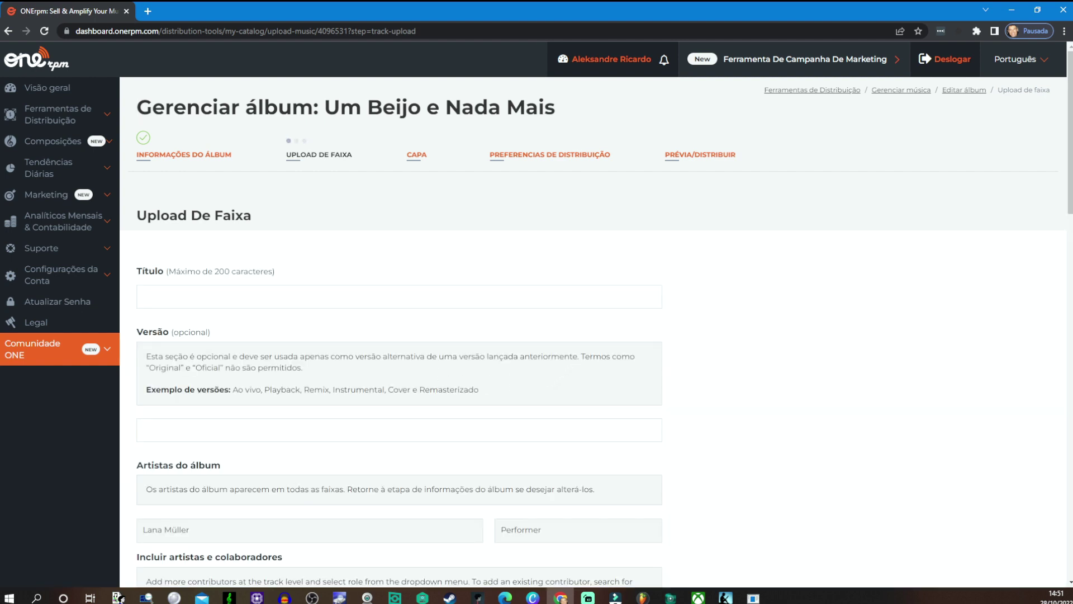
click(204, 296)
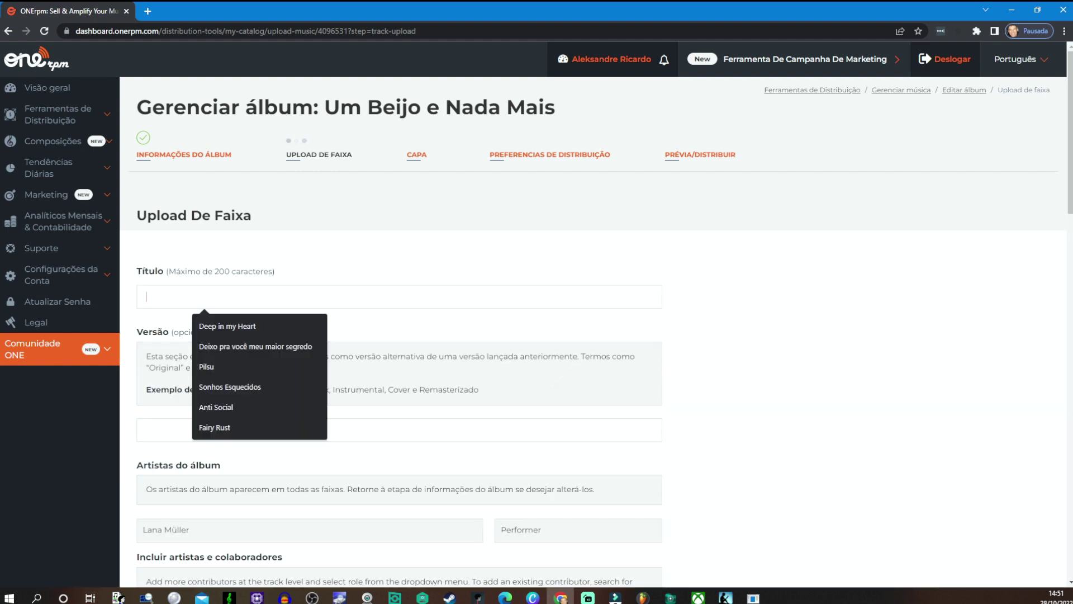
Step: Add the producer as a contributor to the track, choosing the existing name and assigning the Producer role
scroll(230, 312, down, 5)
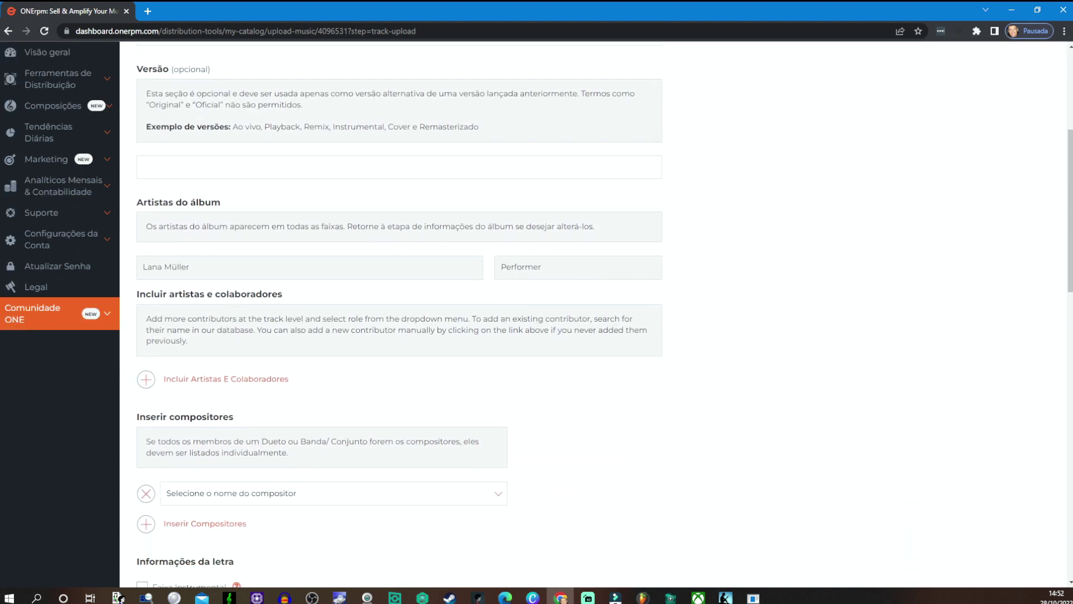
scroll(338, 358, down, 1)
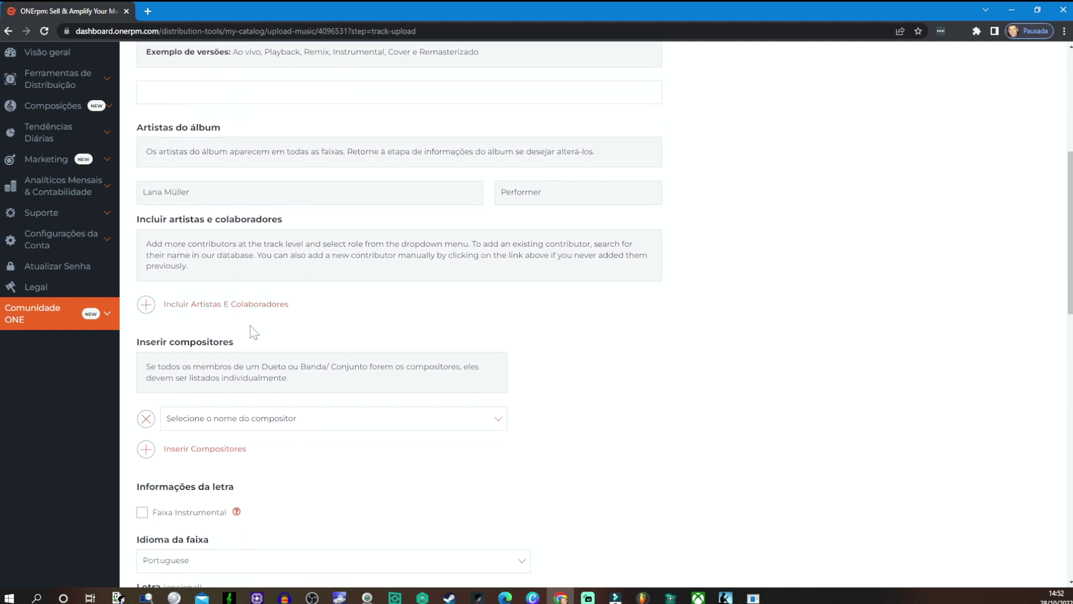
click(211, 304)
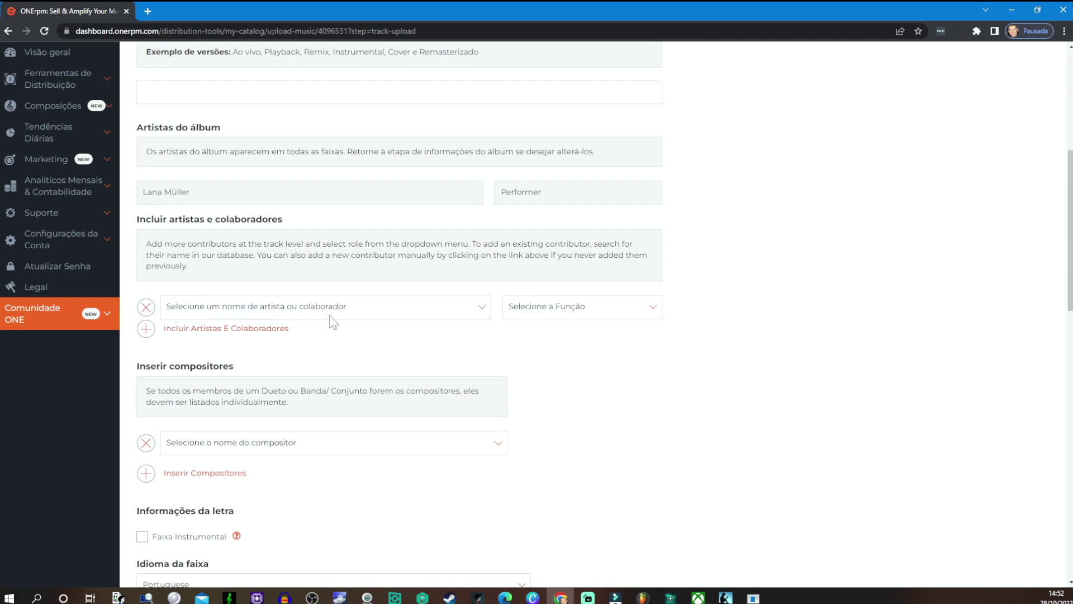
click(480, 313)
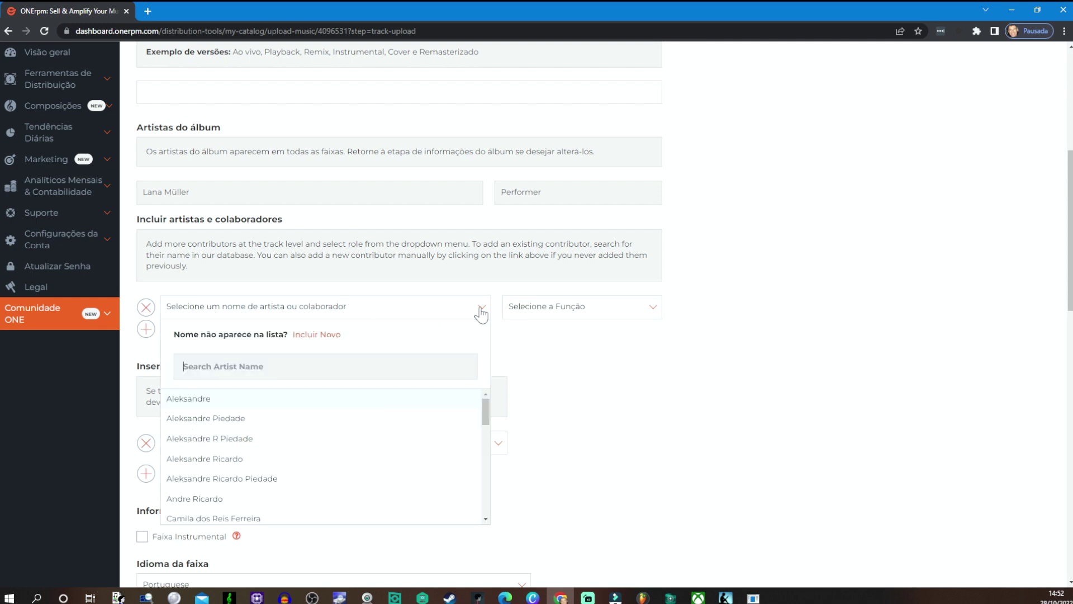
click(232, 460)
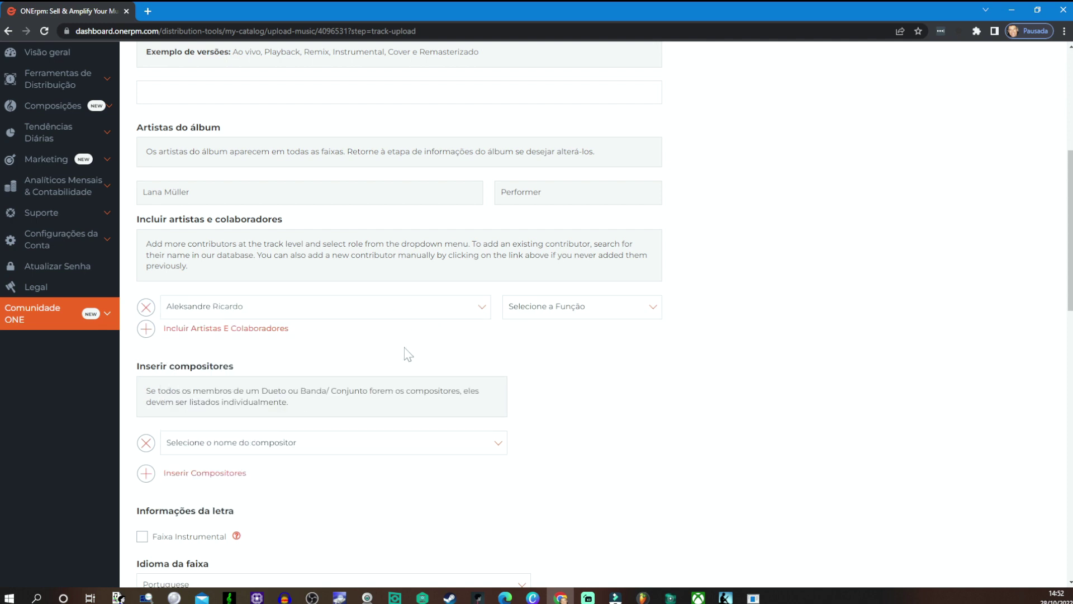
click(653, 309)
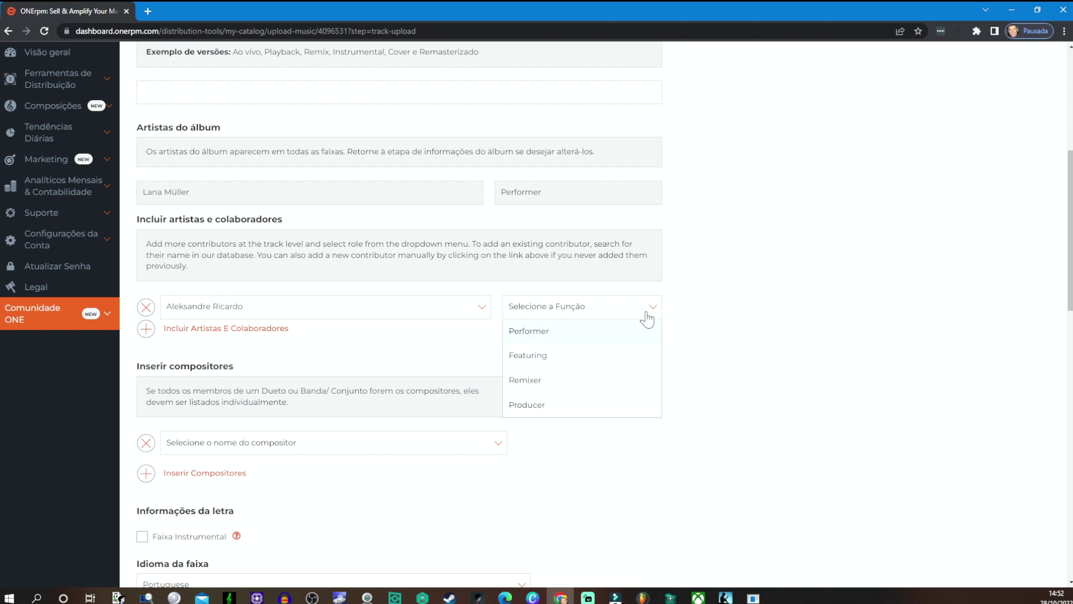
click(545, 407)
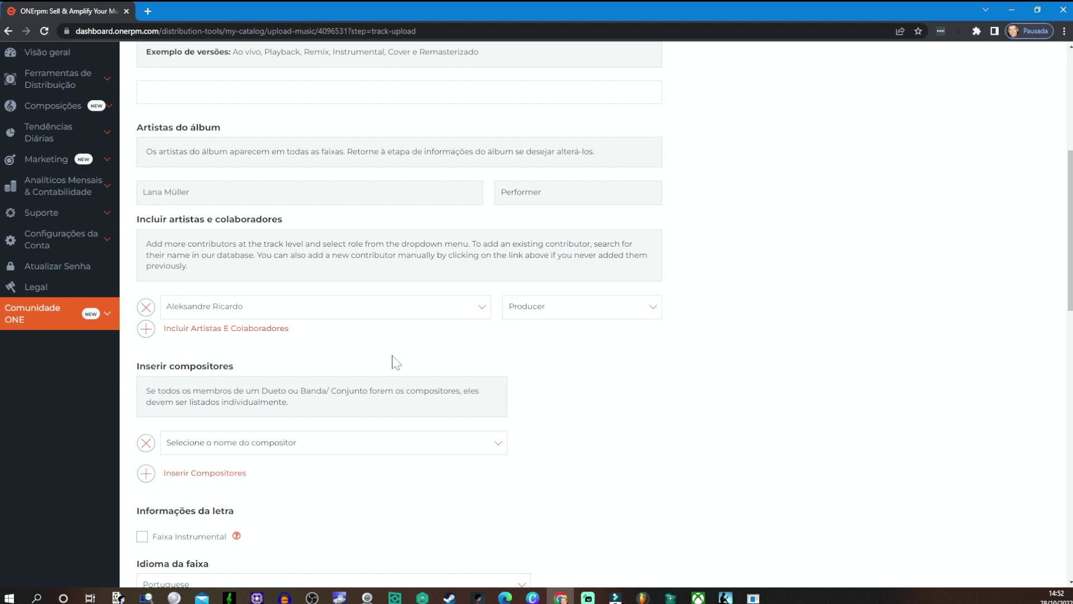
Step: List two composers for the track: the album's main artist, found by searching the writers, and the contributor assigned as producer
scroll(395, 362, down, 3)
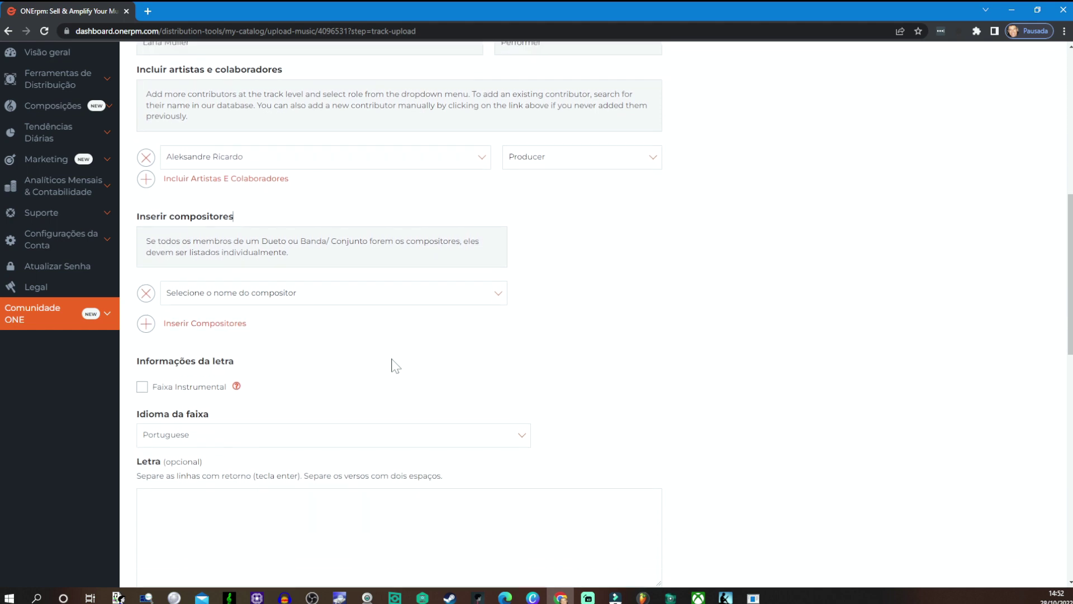
click(499, 302)
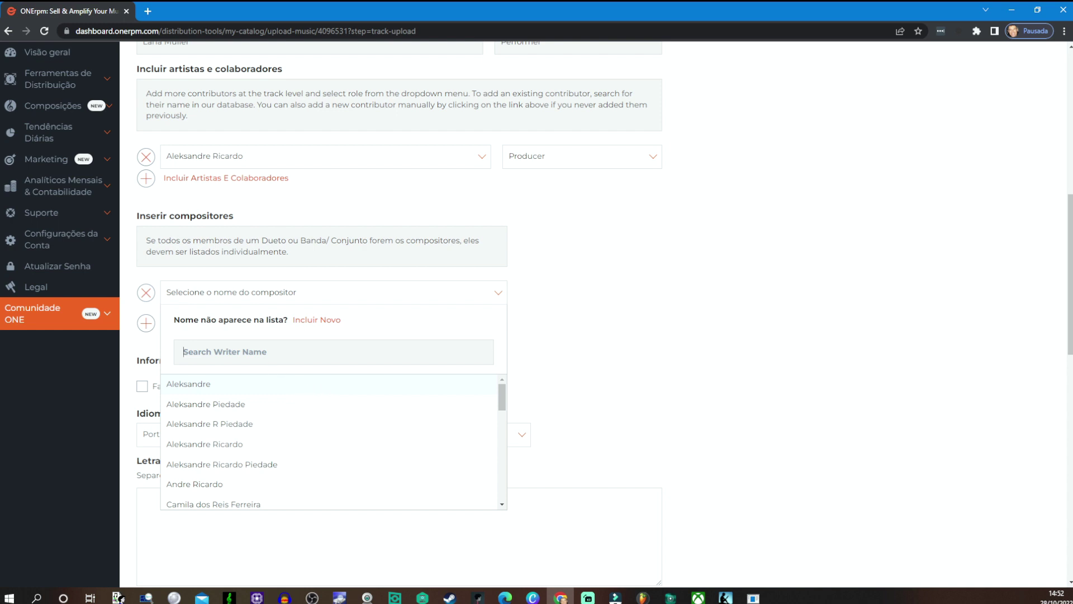
text(lana)
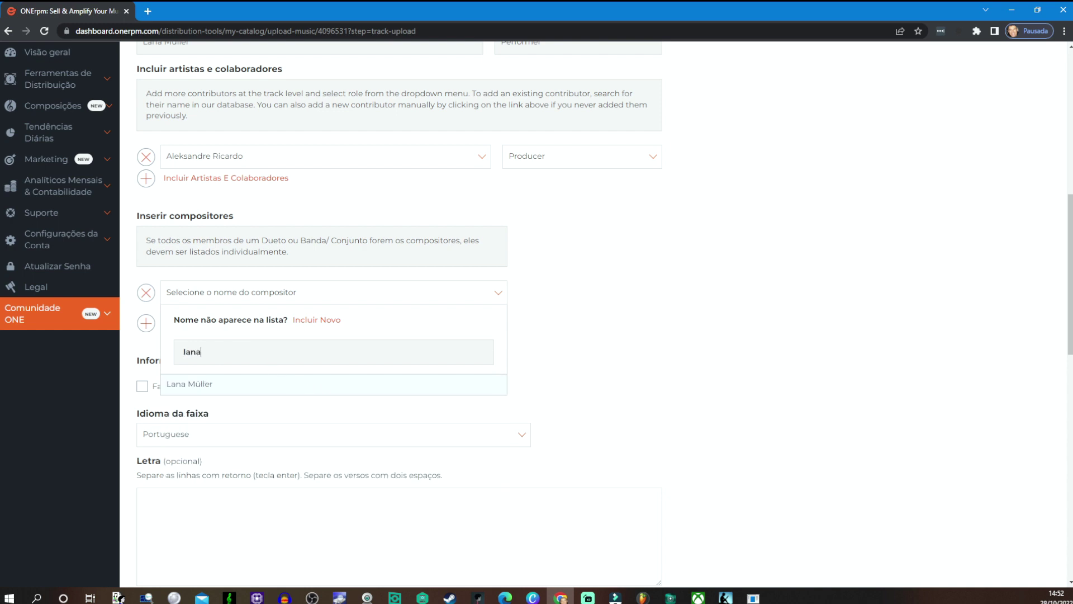
click(239, 389)
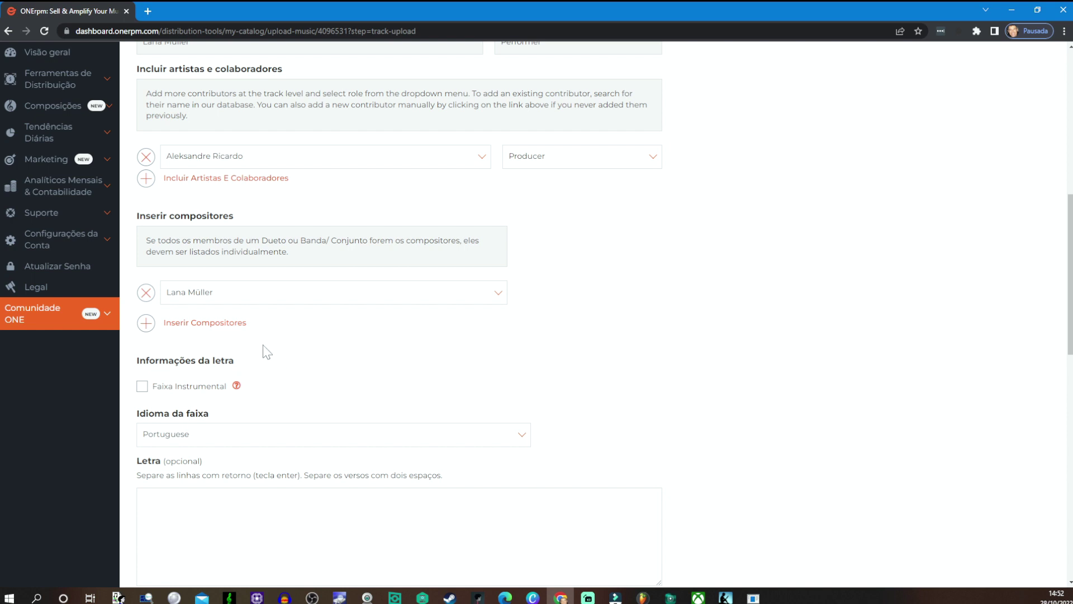
click(223, 325)
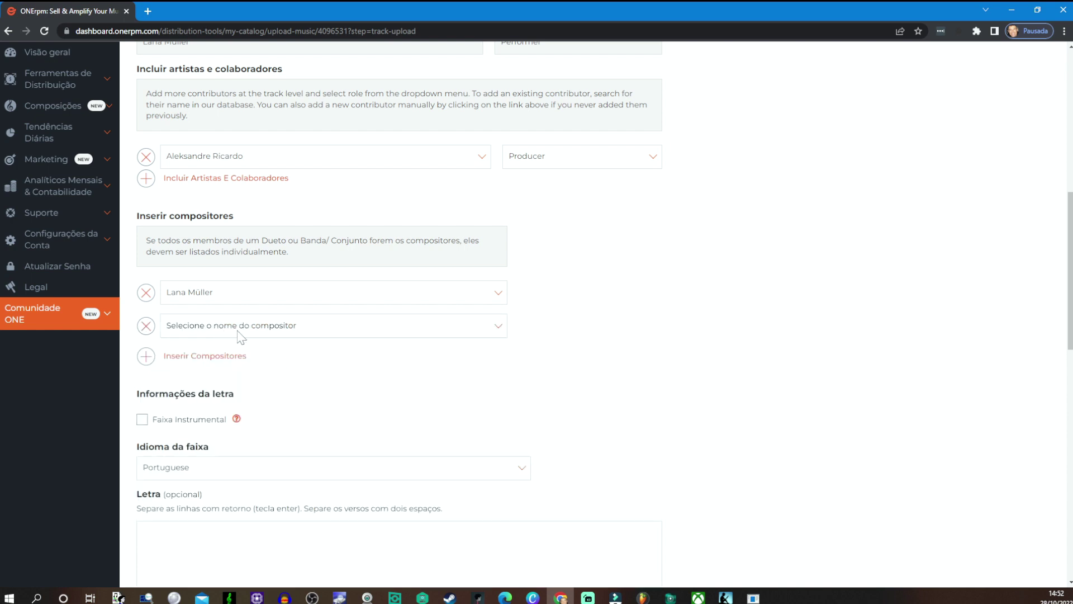
click(499, 330)
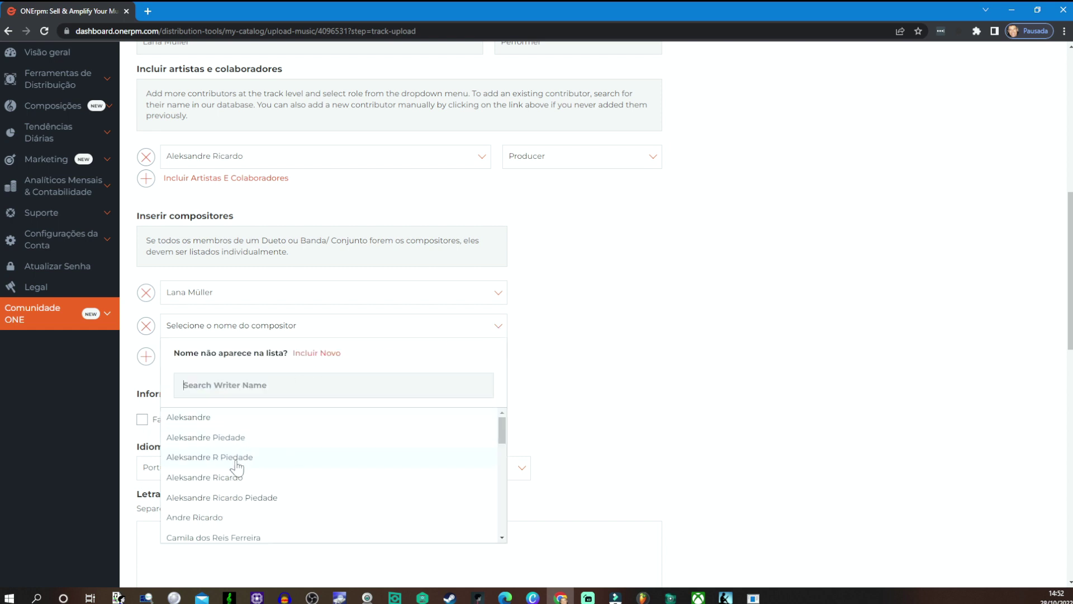
click(232, 477)
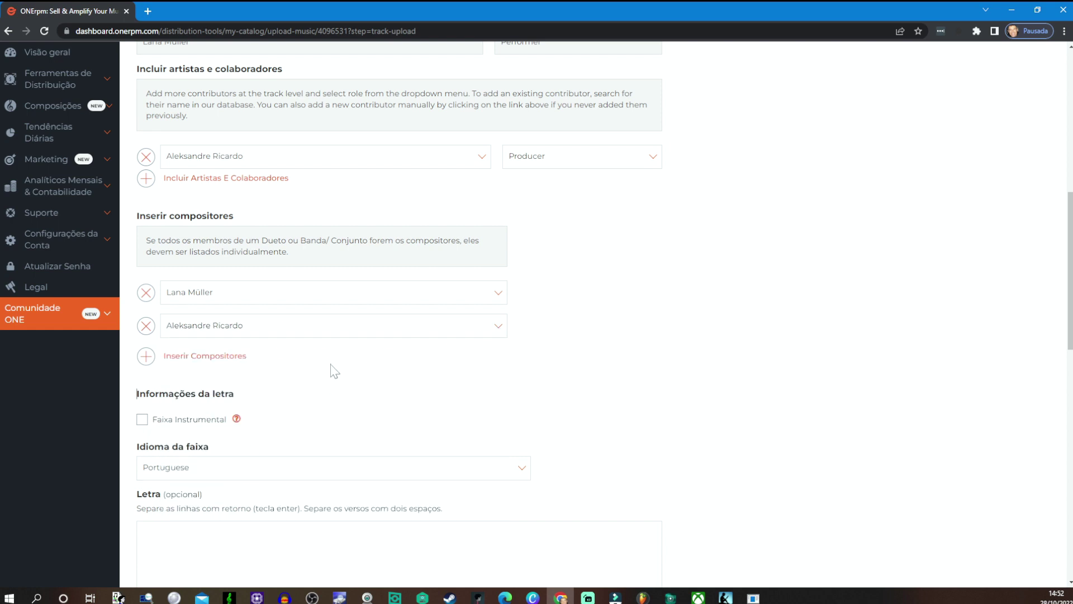
Step: Fill in the track's optional lyrics with the full Portuguese song text
scroll(327, 391, down, 1)
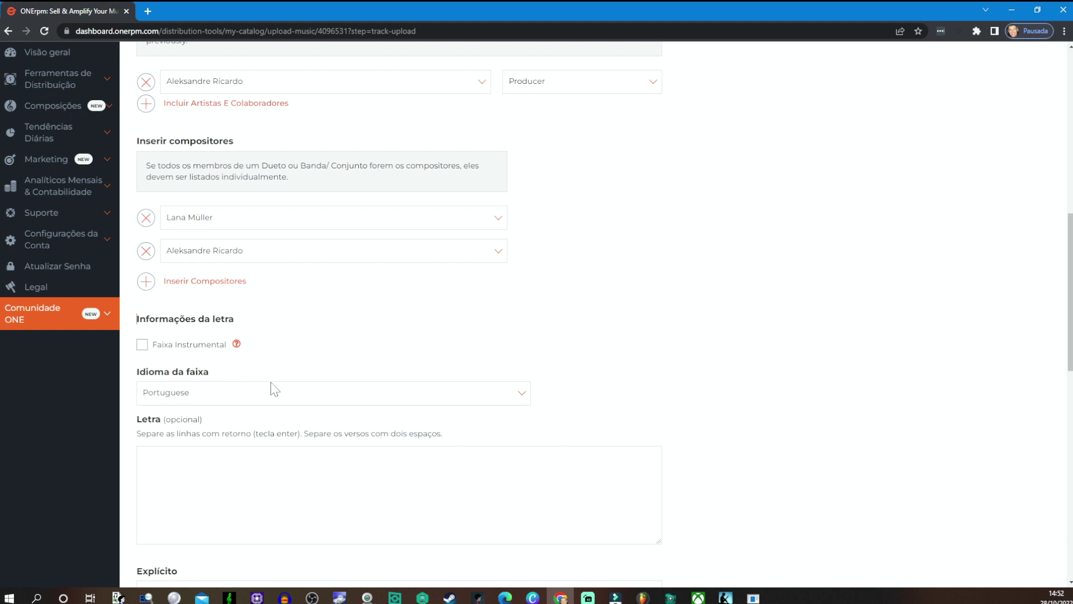
scroll(272, 390, down, 2)
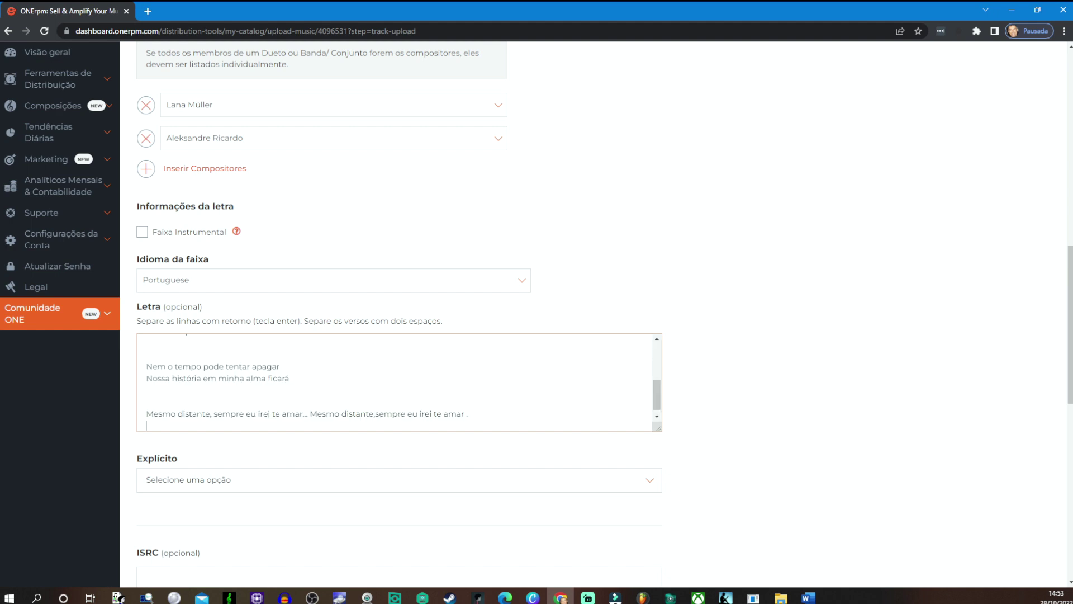
scroll(399, 336, down, 1)
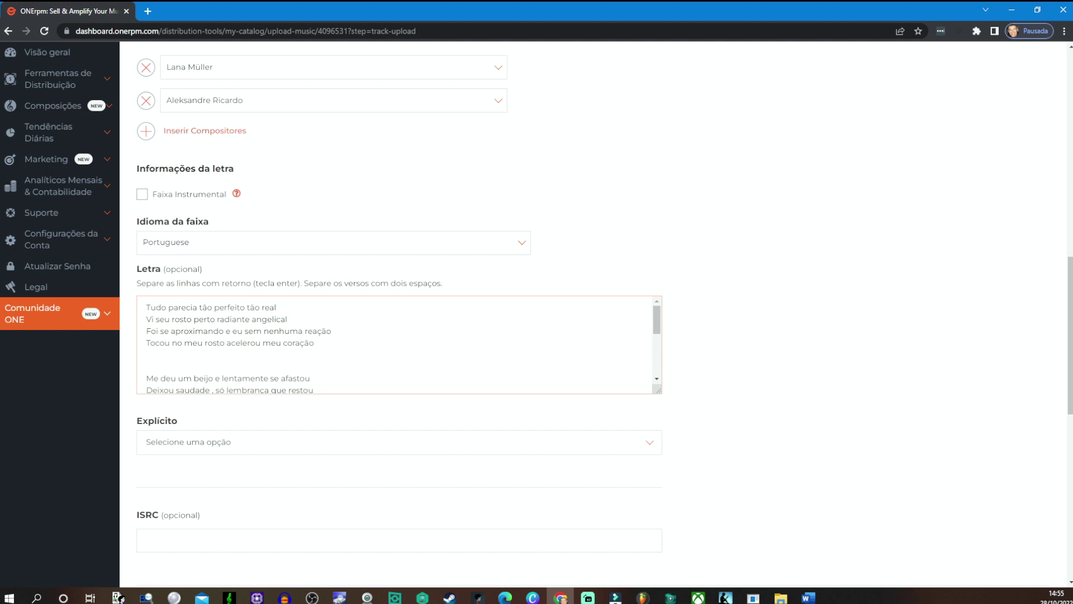
Step: Examine how the first two lines of the lyrics, "Tudo parecia tão perfeito tão real" and "Vi seu rosto perto radiante angelical", are separated
key(ctrl+shift+Right)
key(ctrl+shift+Right)
key(ctrl+shift+Right)
key(ctrl+shift+Right)
key(ctrl+shift+Right)
key(ctrl+shift+Right)
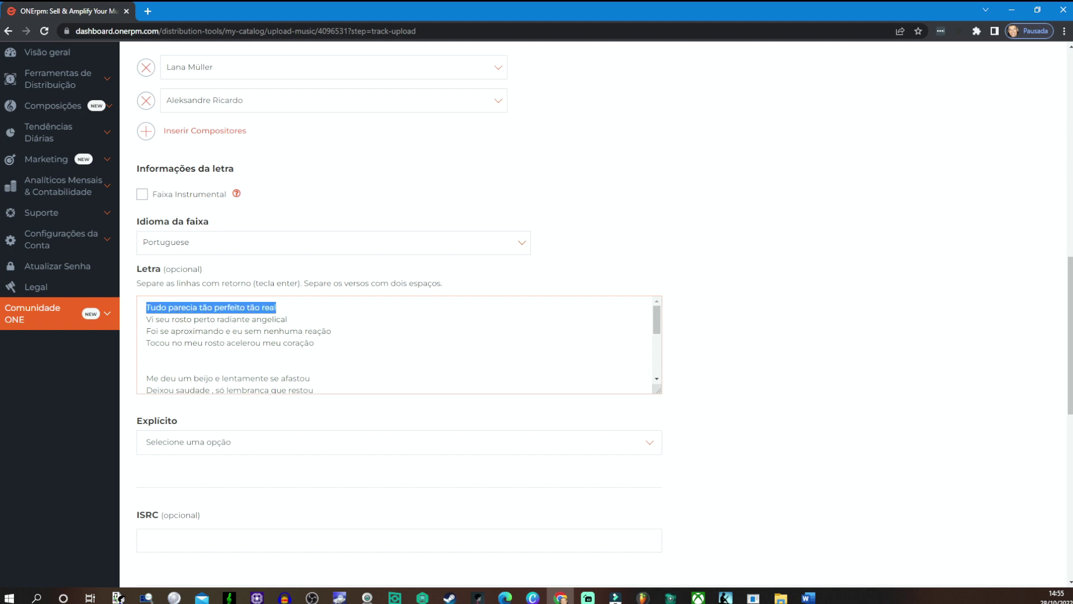
key(ctrl+Right)
key(ctrl+shift+Right)
key(ctrl+shift+Right)
key(ctrl+shift+Right)
key(ctrl+shift+Right)
key(ctrl+shift+Right)
key(ctrl+shift+Right)
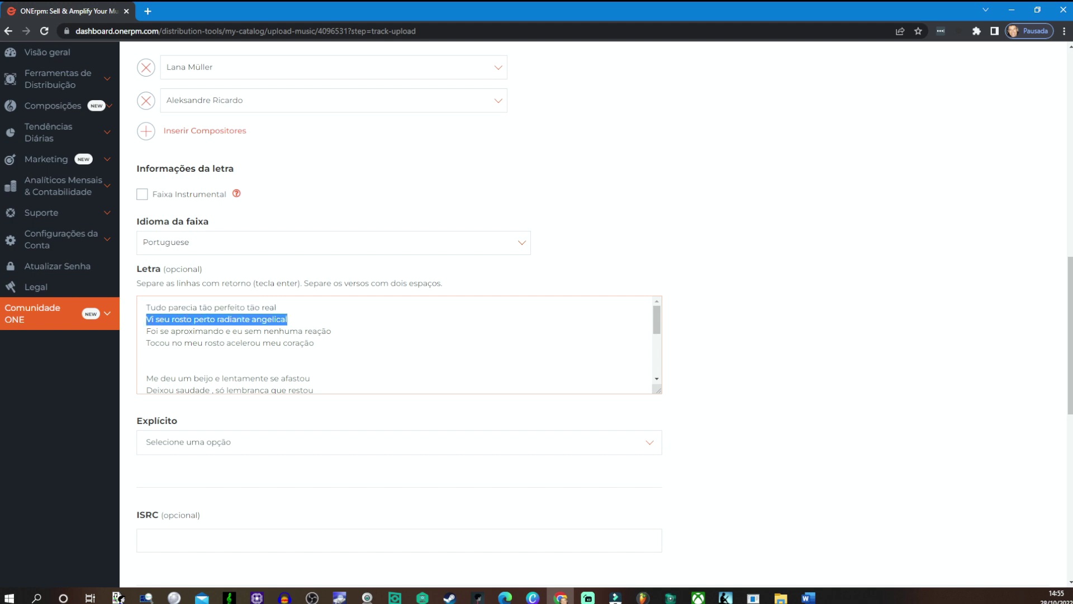
Step: Insert a blank line between each of the four lines in the first verse of the lyrics
click(276, 307)
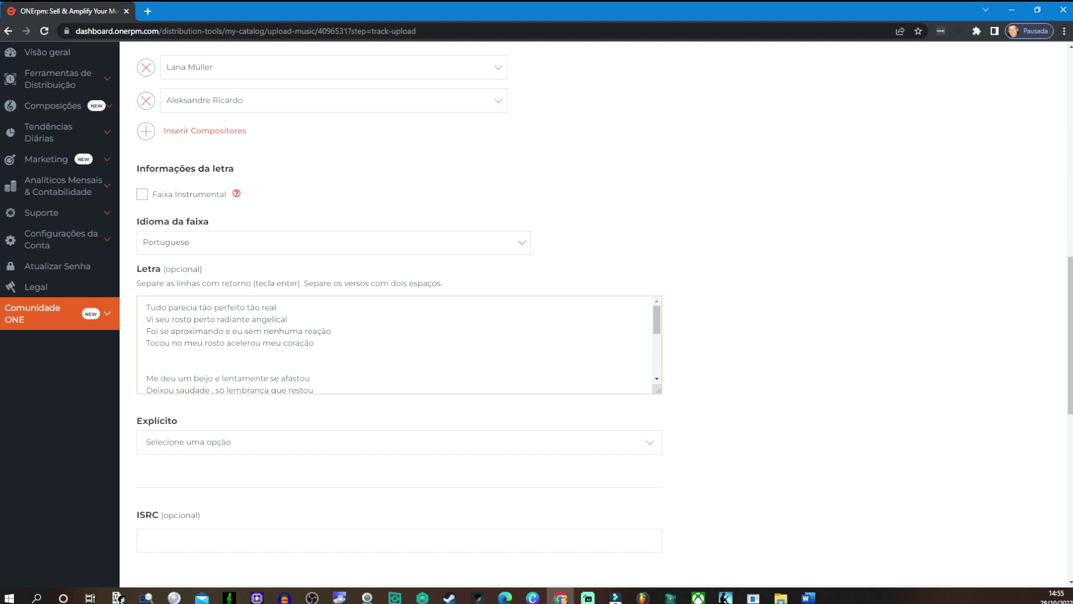
key(Return)
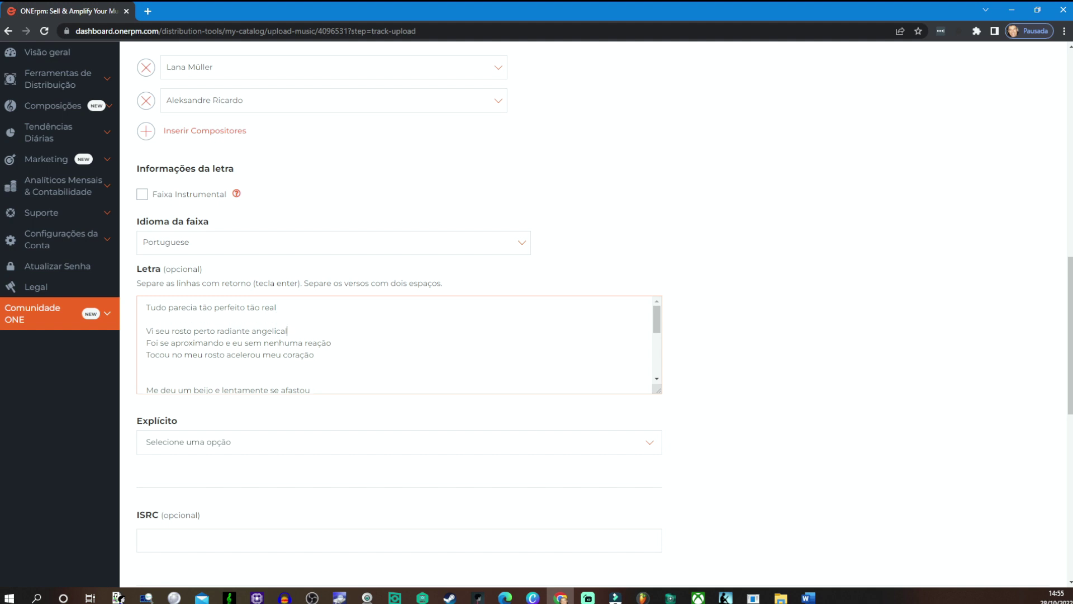
key(Return)
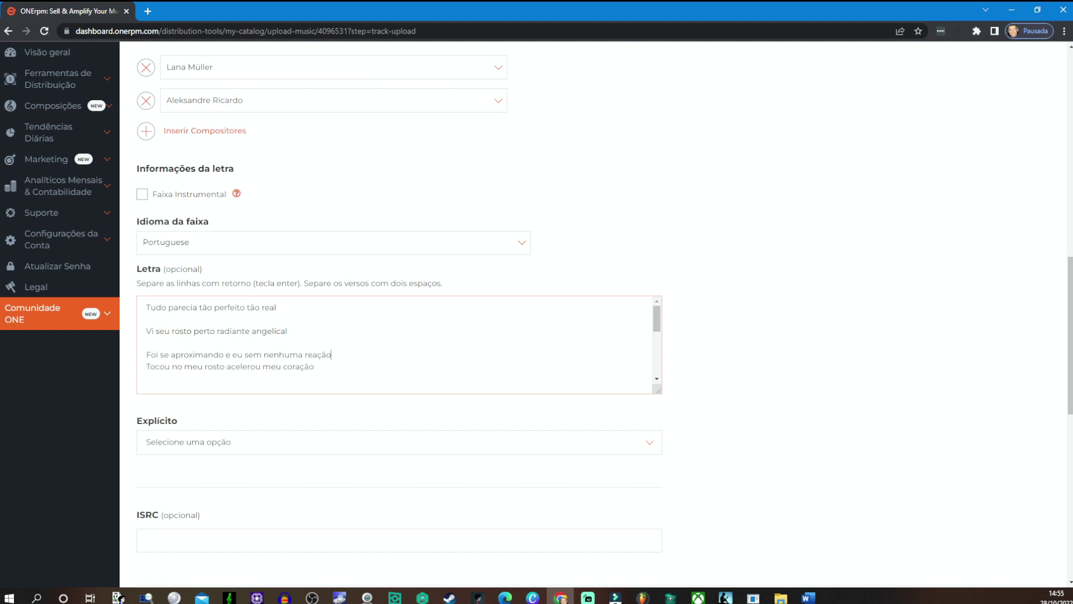
key(Return)
Step: Review the line separation of the second verse, from "Me deu um beijo e lentamente se afastou" to "Nada é capaz de amenizar a minha dor"
key(Down)
key(Down)
key(Down)
key(Down)
key(Down)
key(Down)
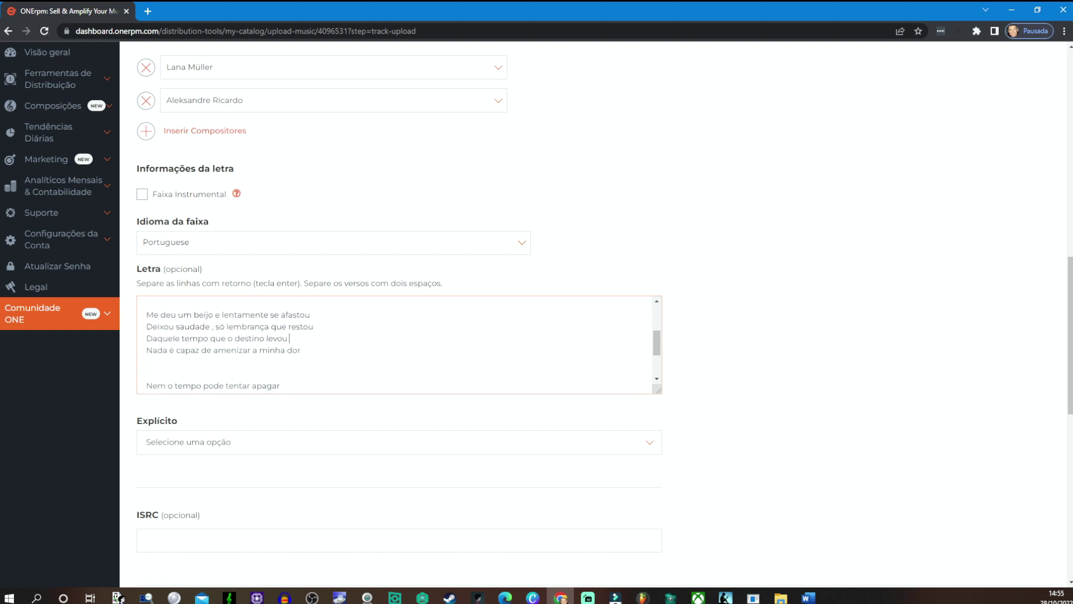
key(shift+Down)
key(shift+Down)
key(shift+Down)
key(shift+End)
scroll(400, 344, up, 2)
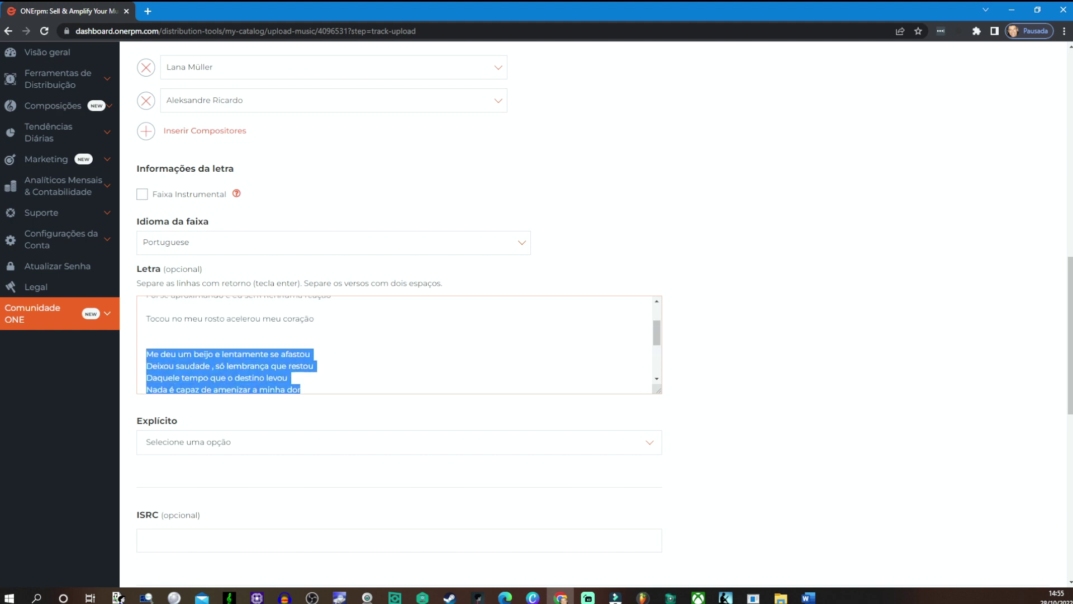
key(Up)
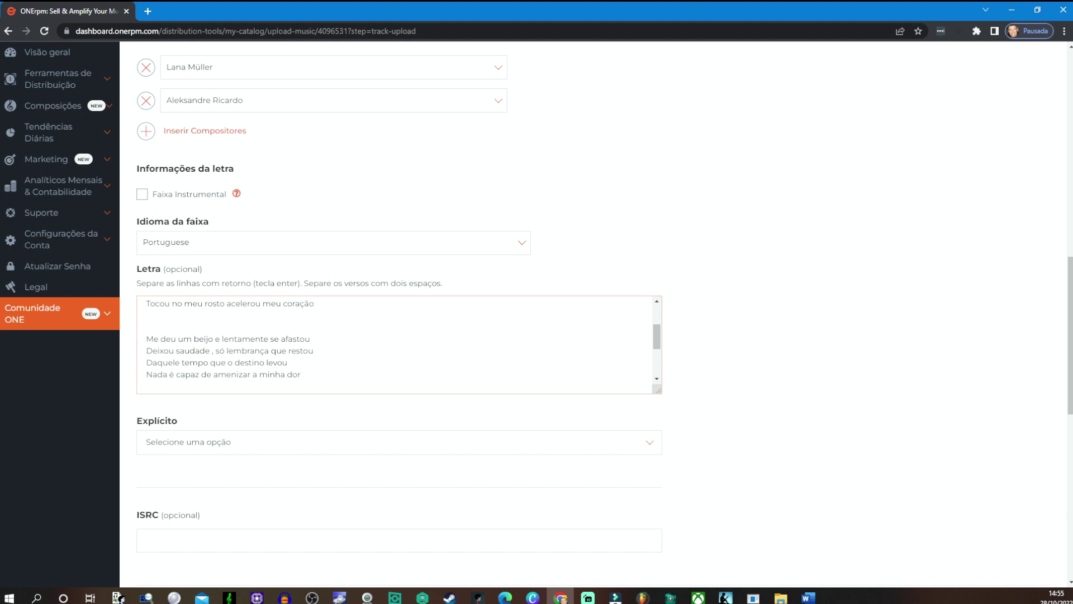
key(shift+End)
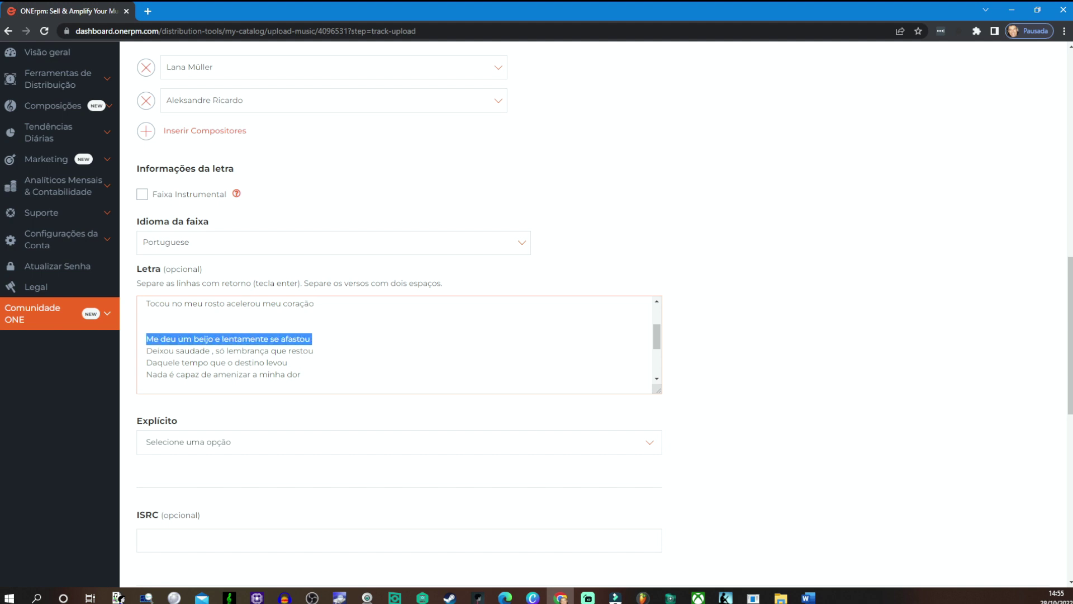
key(Down)
key(Home)
key(shift+Down)
key(shift+End)
Step: Insert a blank line between each of the four lines in the second verse of the lyrics
click(311, 338)
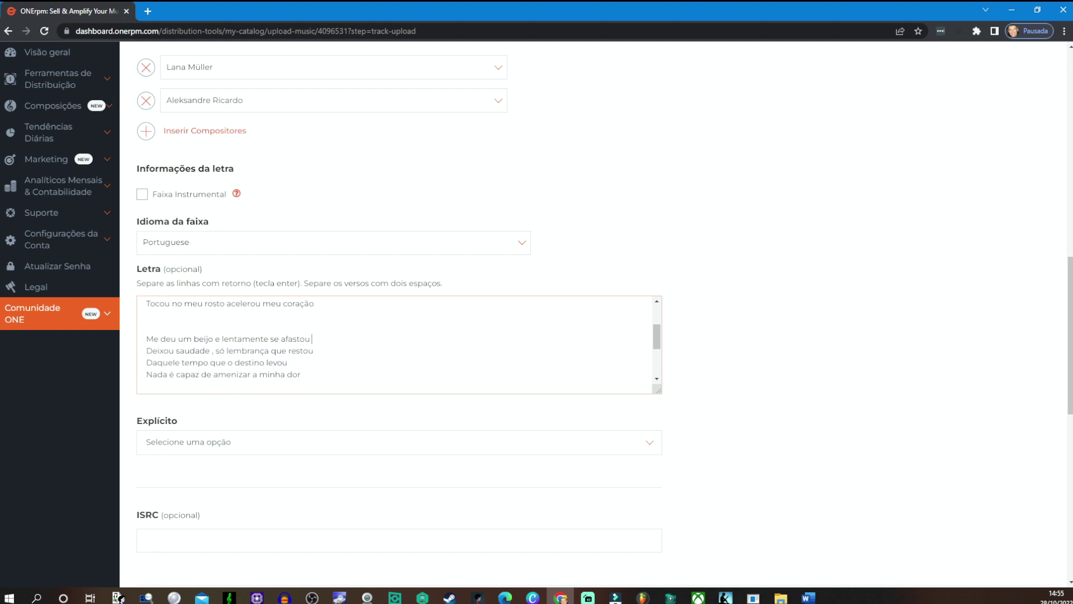
key(Return)
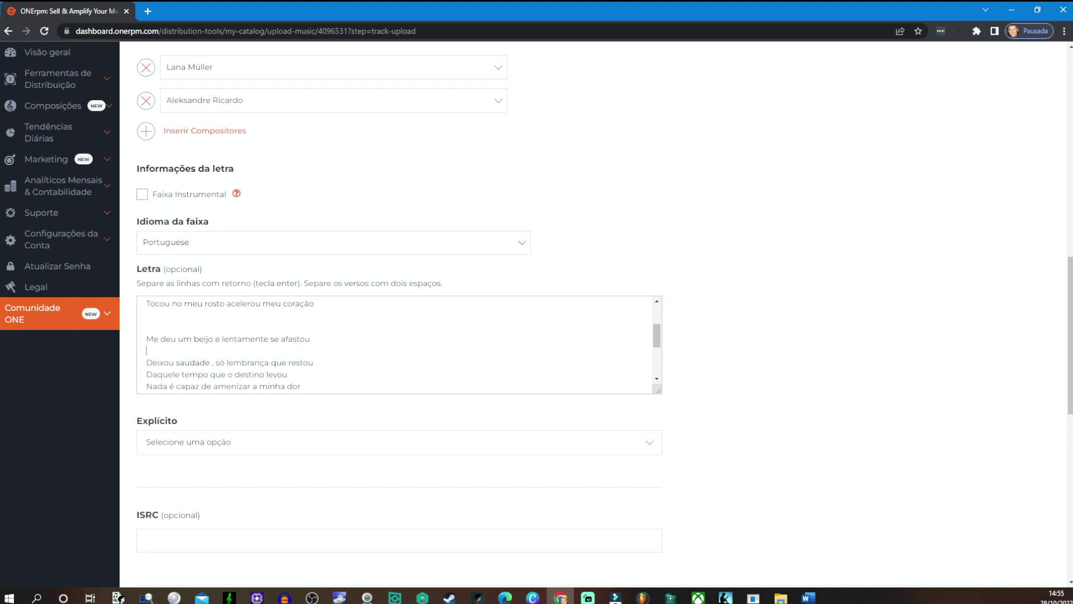
key(Return)
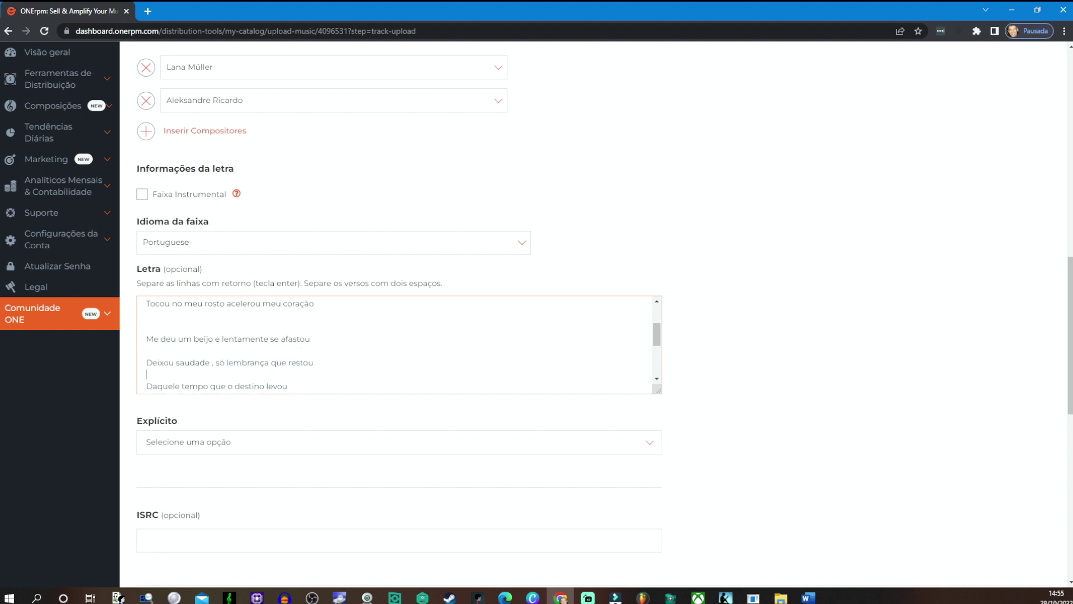
scroll(397, 345, down, 1)
key(Return)
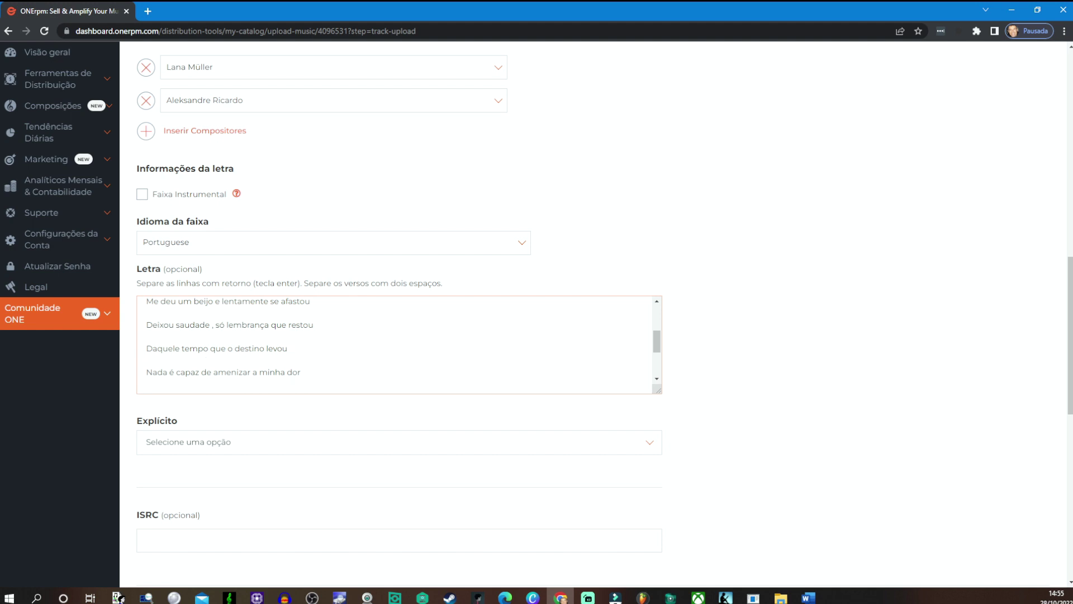
Step: Insert a blank line between the two "Nem o tempo pode tentar apagar" verse lines and between the two closing "Mesmo distante" lines
scroll(397, 345, down, 2)
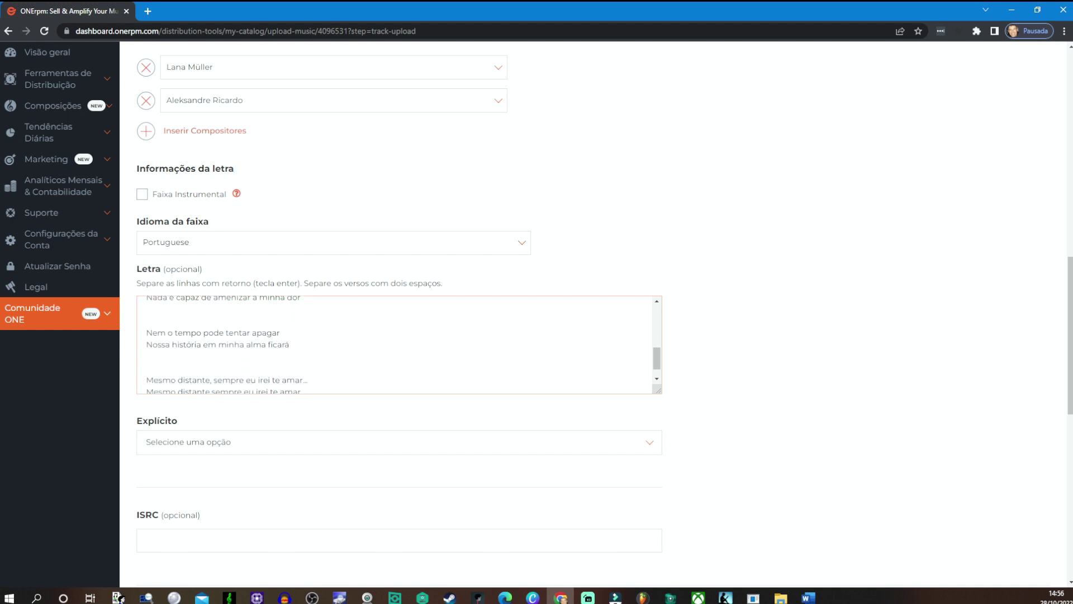
scroll(397, 344, up, 1)
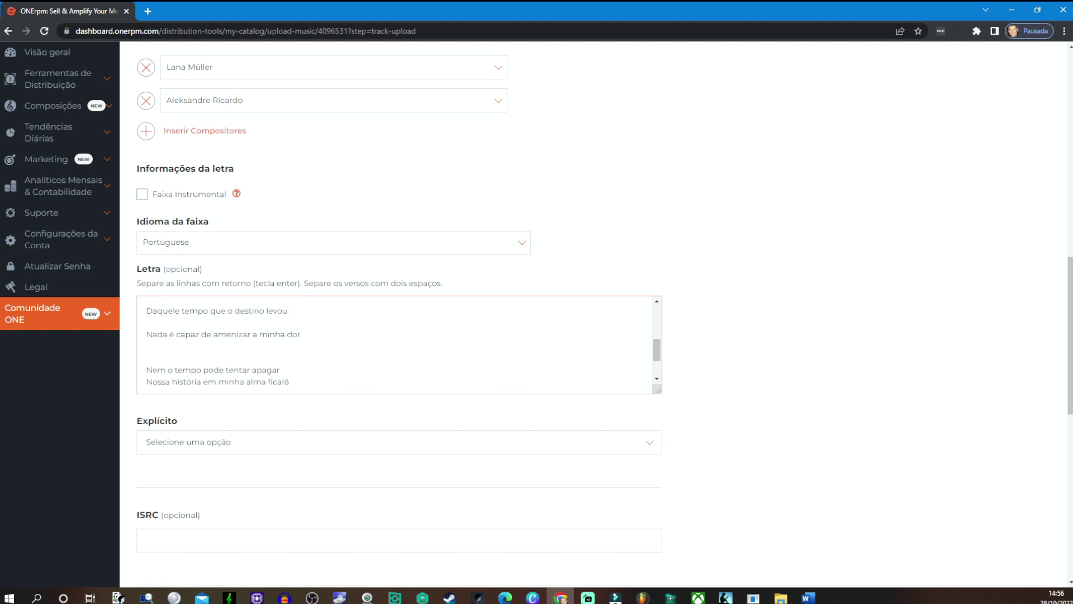
scroll(397, 344, down, 1)
key(Return)
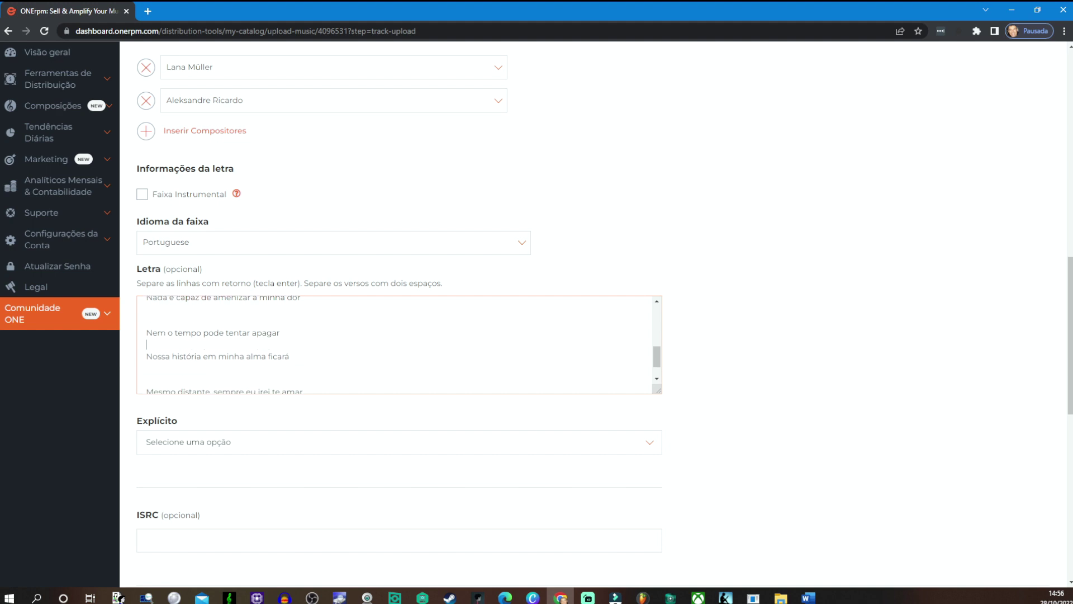
scroll(397, 345, down, 1)
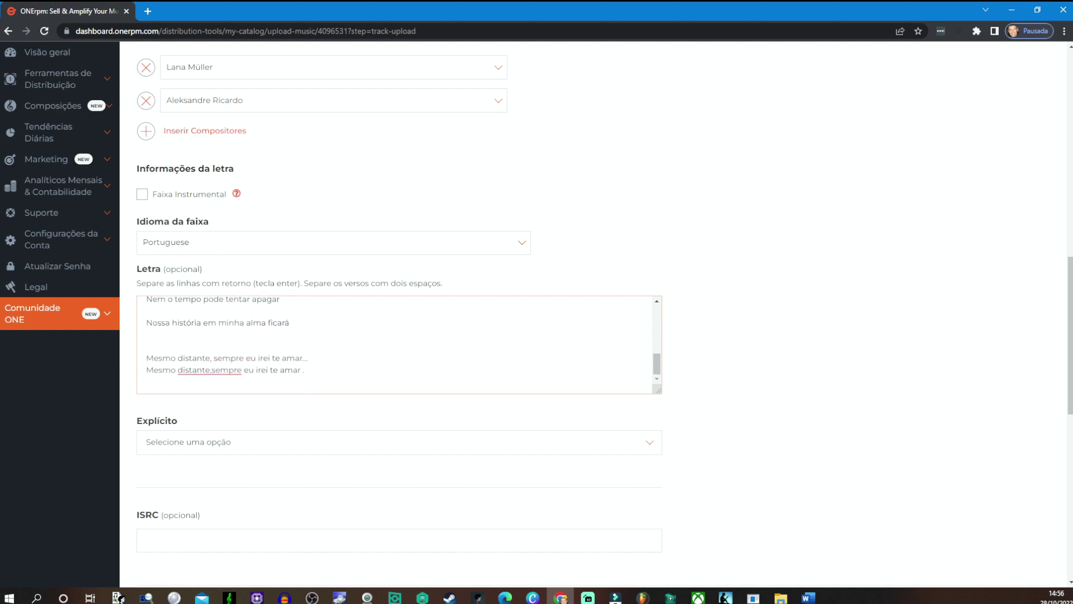
key(Return)
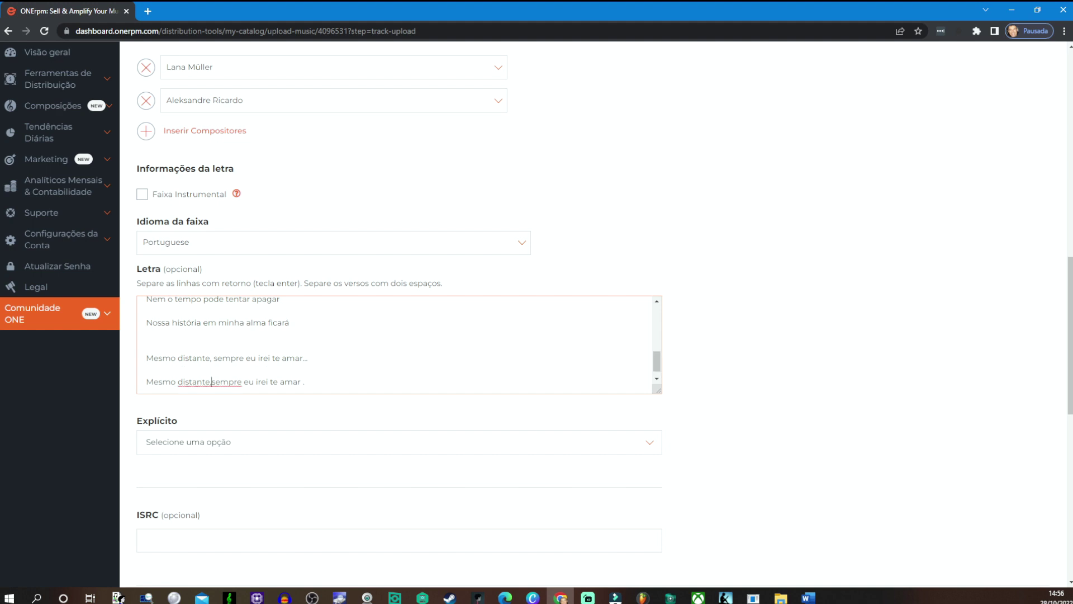
Step: Correct the comma spacing in the last lyric line and save the track with Explícito set to Não and ISRC BX-AEE-22-00010
text(,)
scroll(300, 387, down, 2)
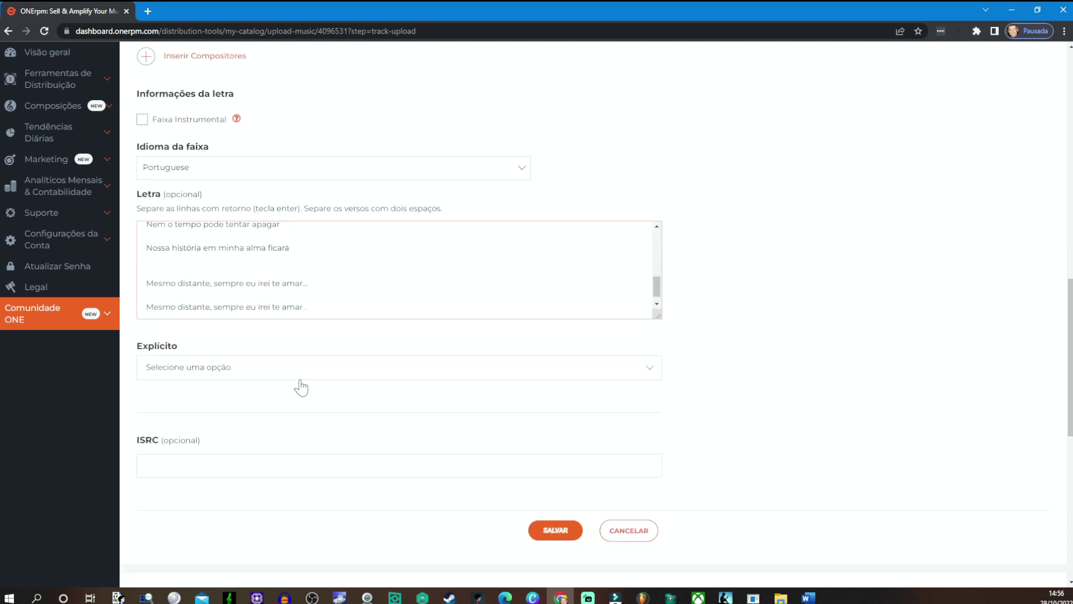
click(648, 371)
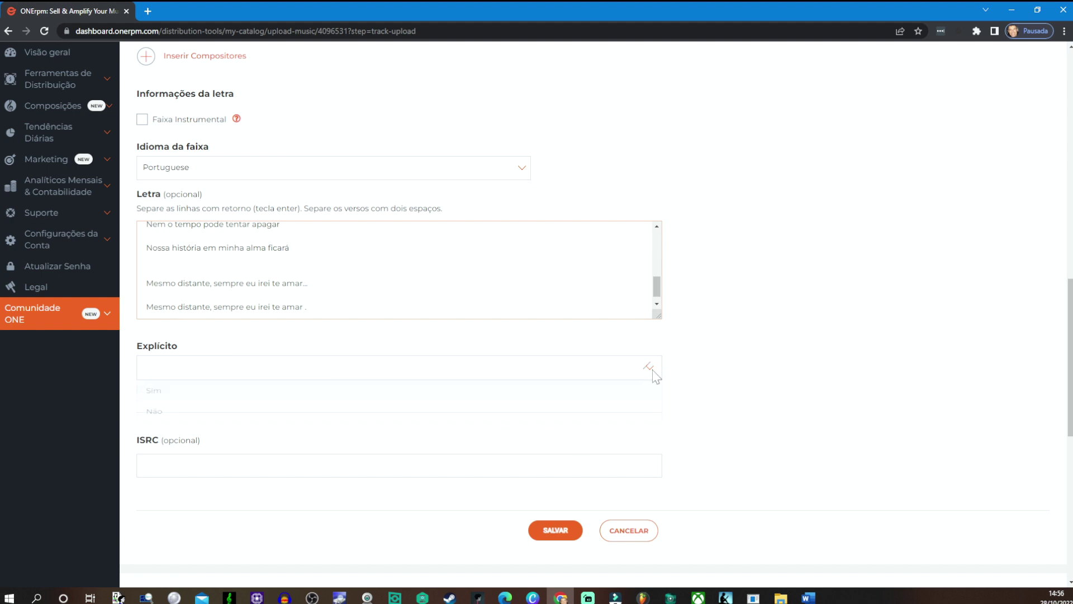
click(219, 416)
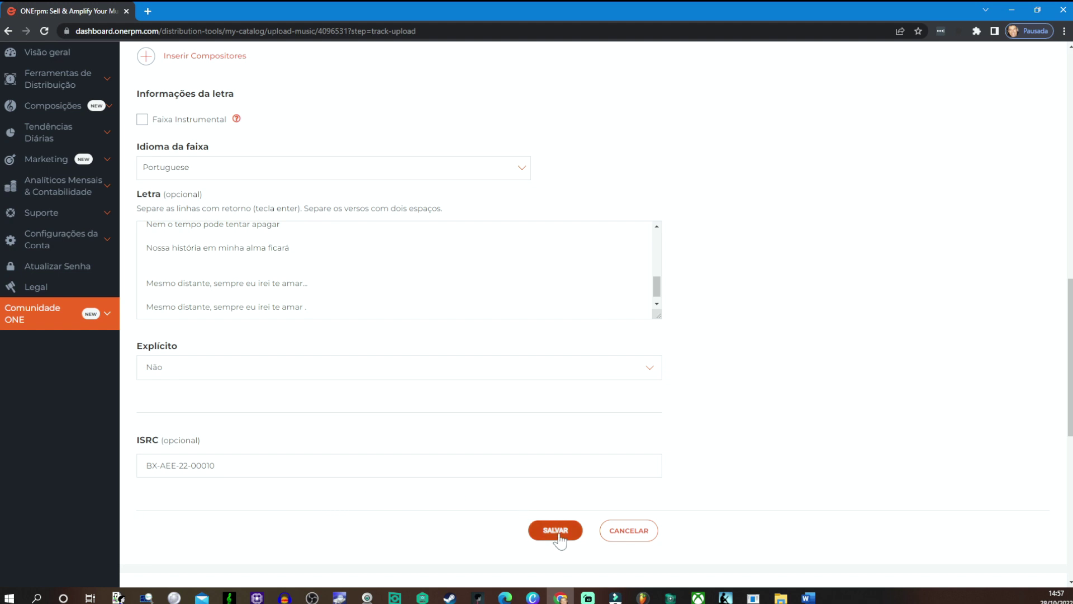
scroll(561, 526, down, 1)
click(560, 492)
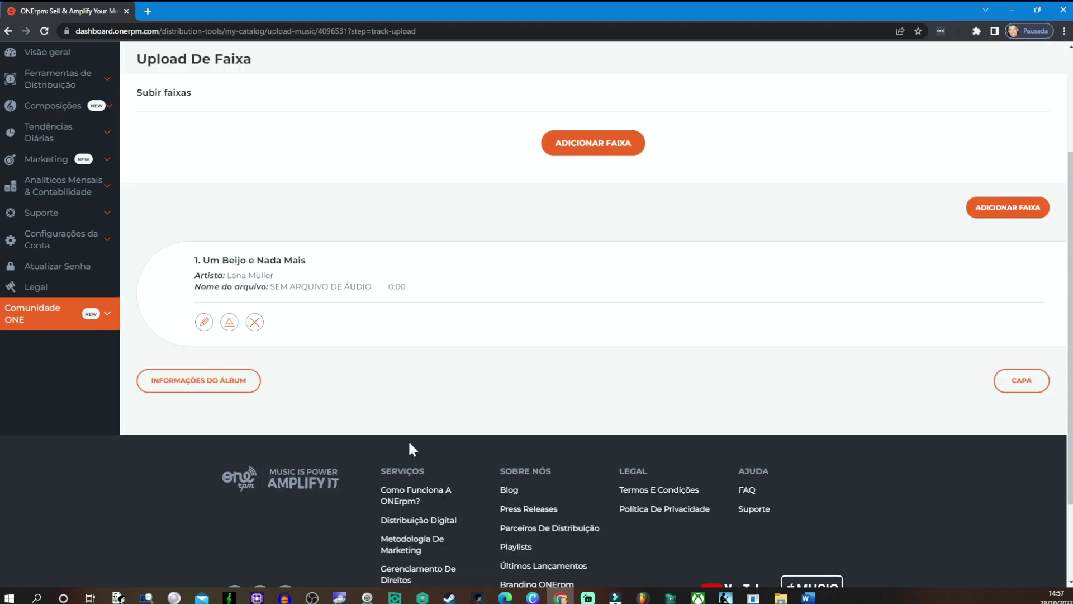
Step: Upload the audio file "Um beijo e nada mais....wav" to the track "Um Beijo e Nada Mais"
scroll(410, 447, up, 3)
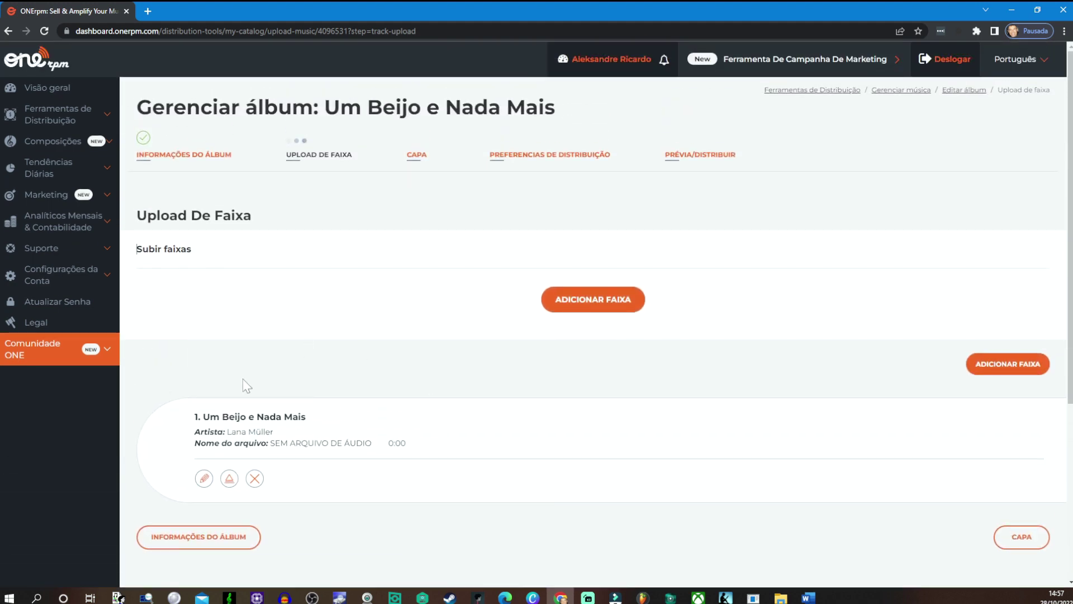
scroll(391, 358, down, 2)
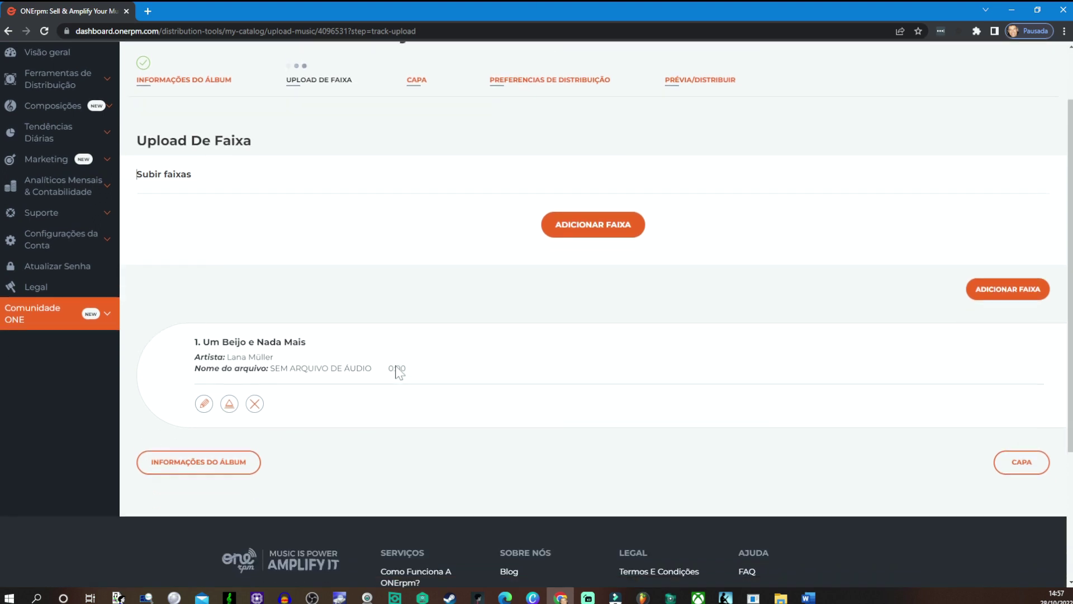
click(229, 407)
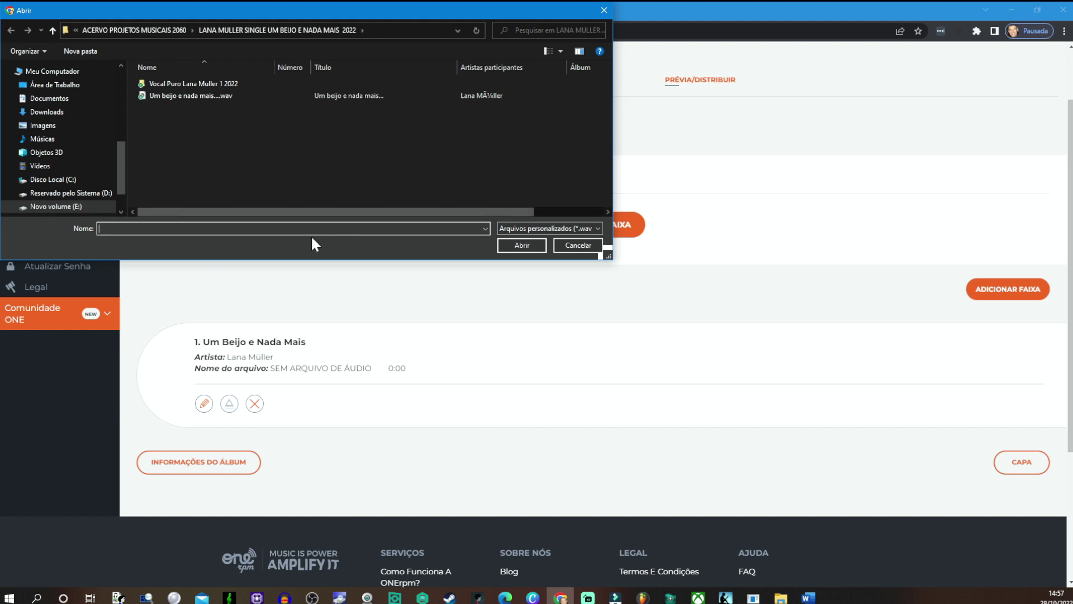
click(258, 97)
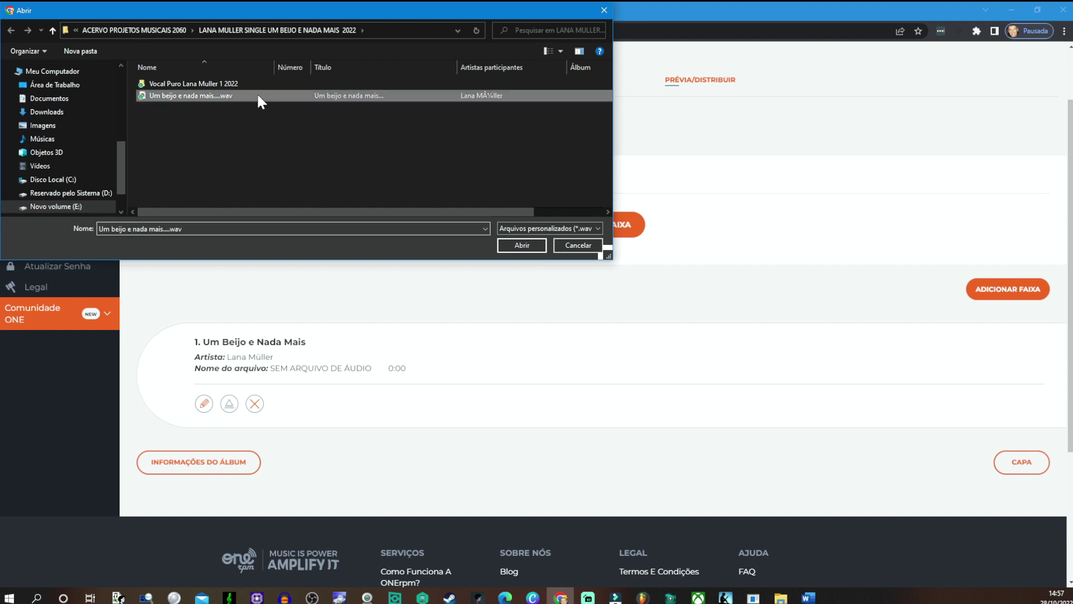
click(531, 249)
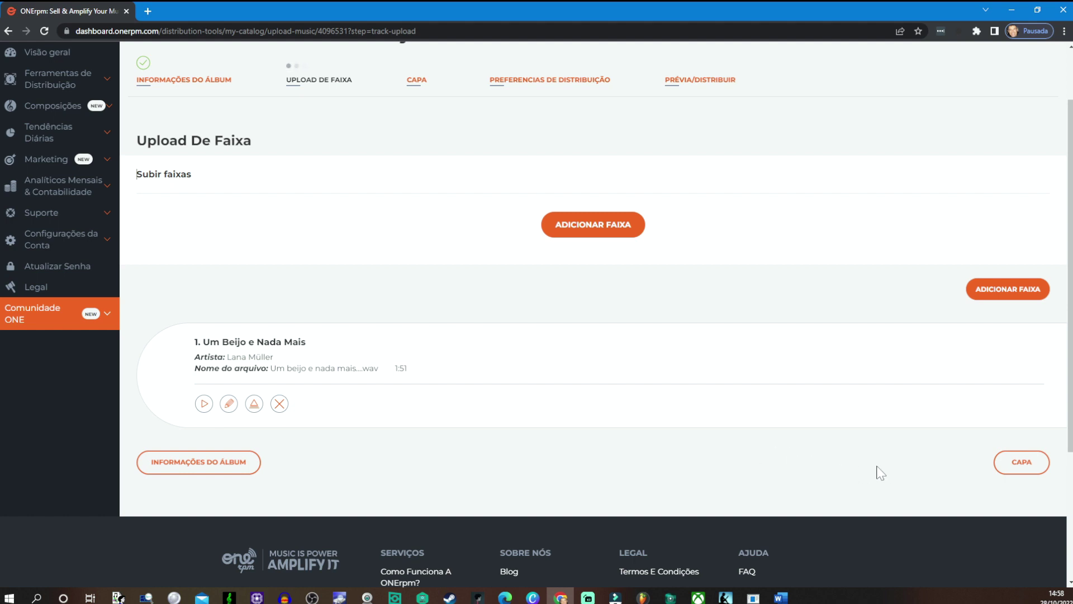
Step: Upload the "Capa 3" PNG image from the single's project folder as the album cover
click(1022, 462)
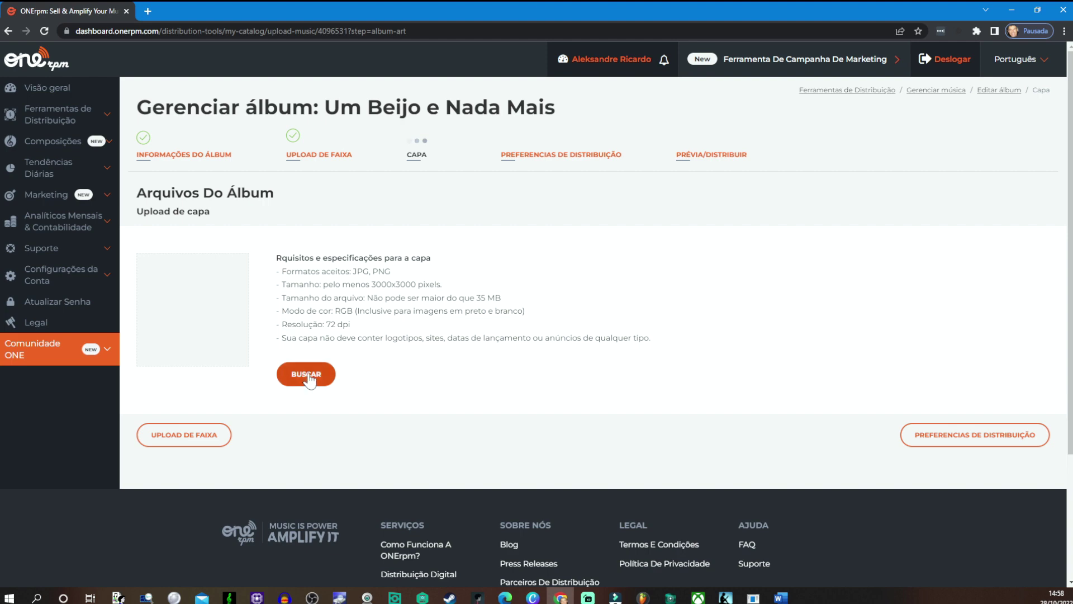
click(309, 378)
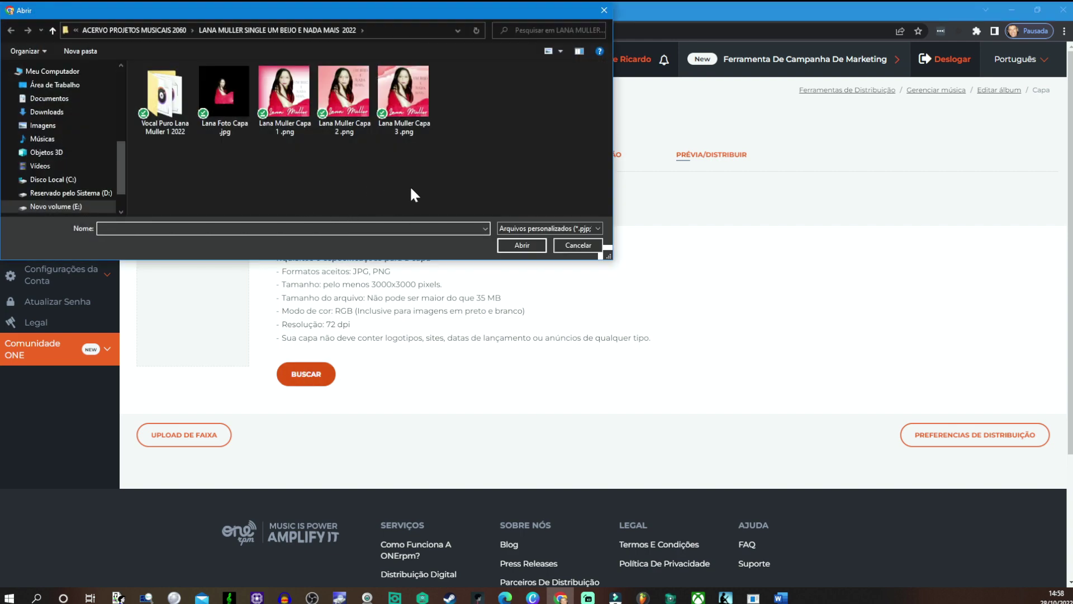
click(401, 110)
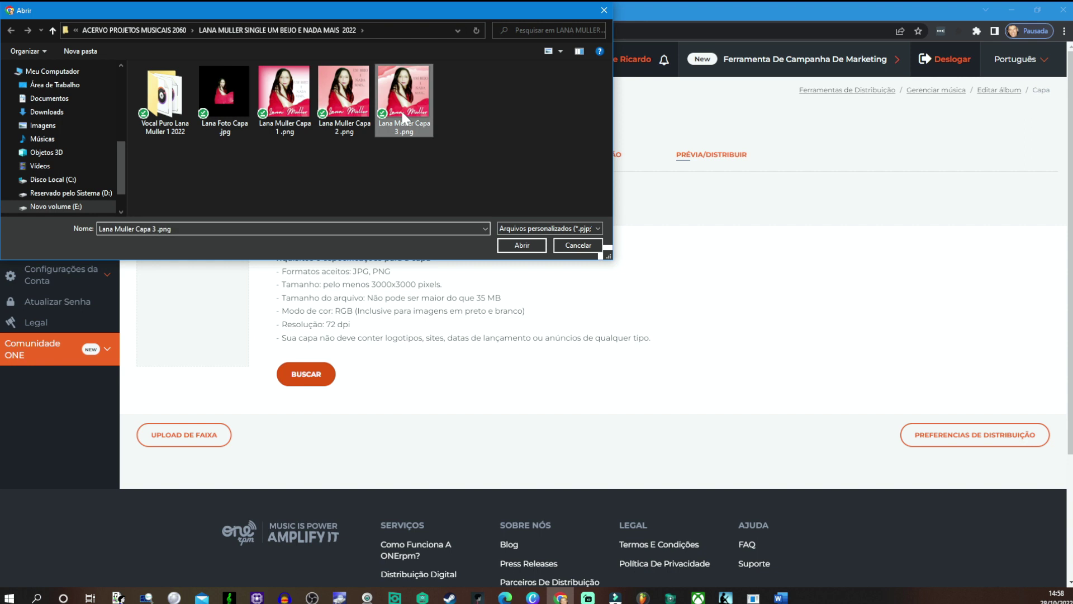
click(526, 251)
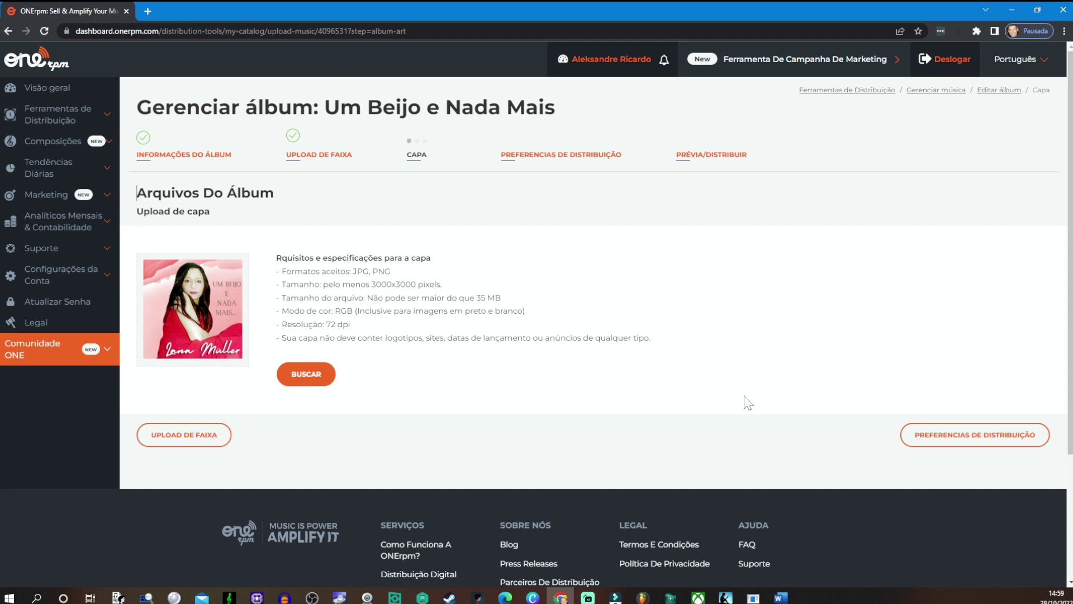
Step: Continue from the cover stage to the album's distribution preferences and bring up the release date settings
scroll(841, 394, down, 1)
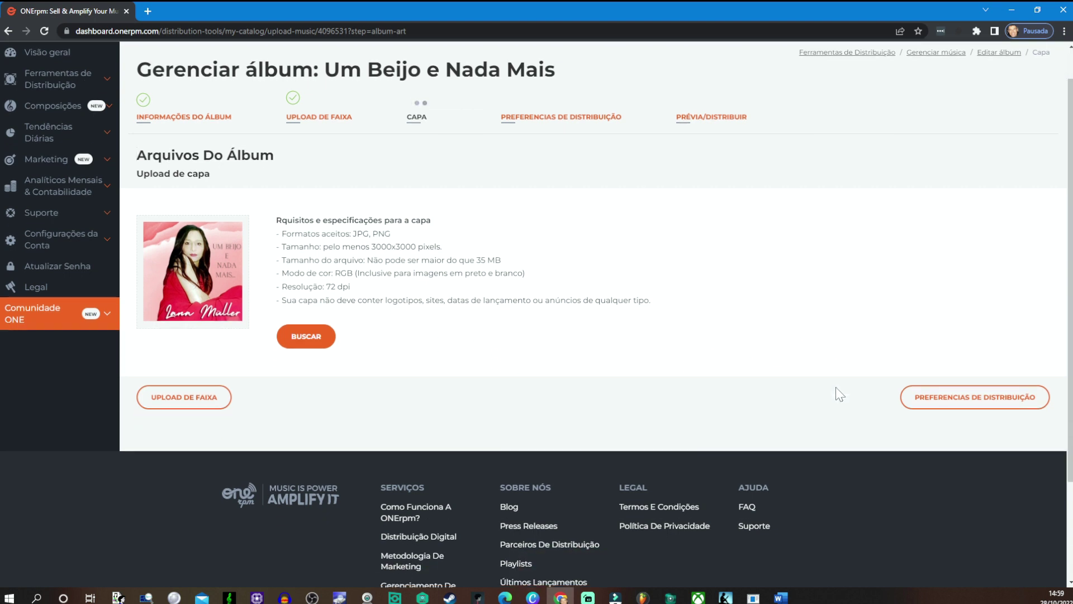
click(974, 401)
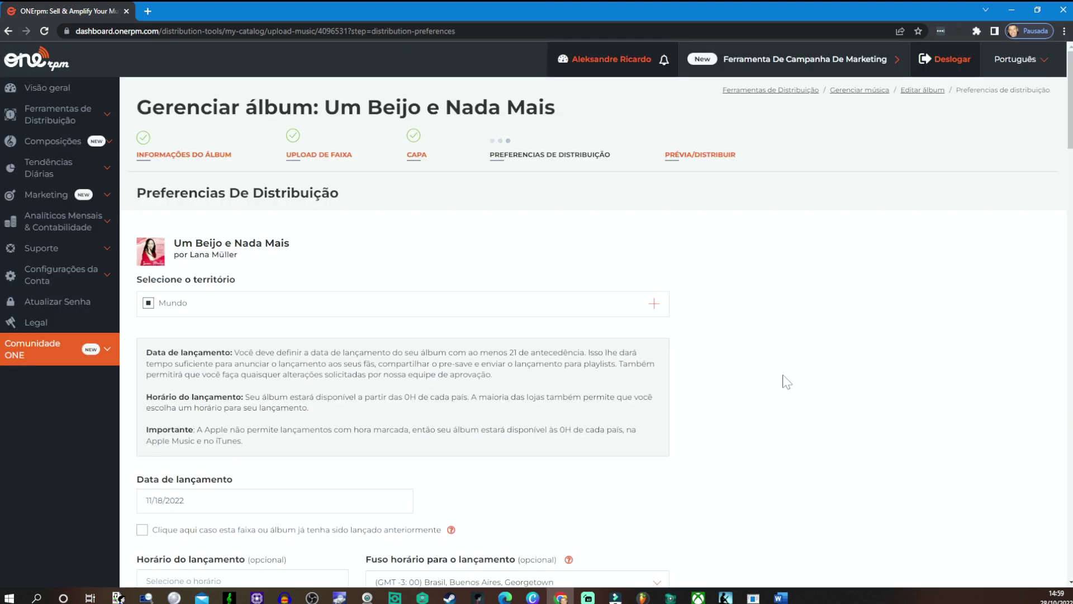
scroll(751, 405, down, 3)
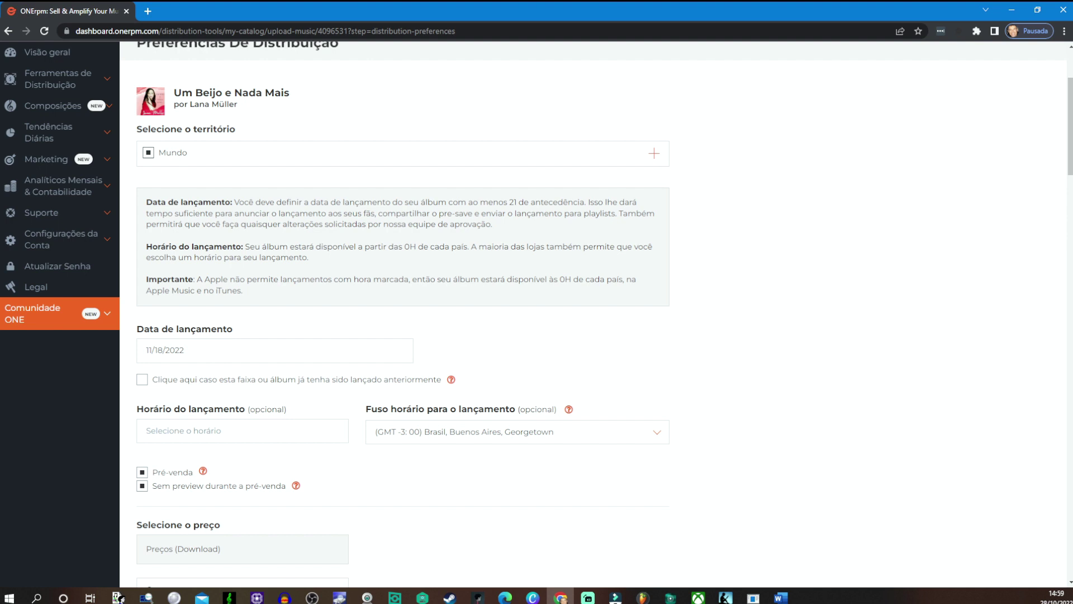
click(154, 351)
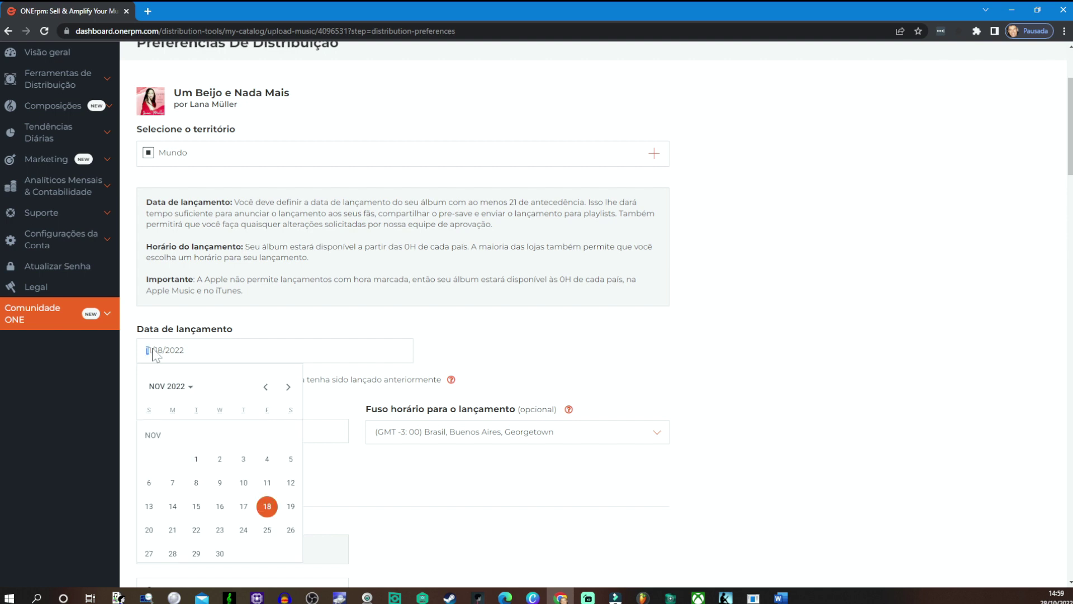
key(Escape)
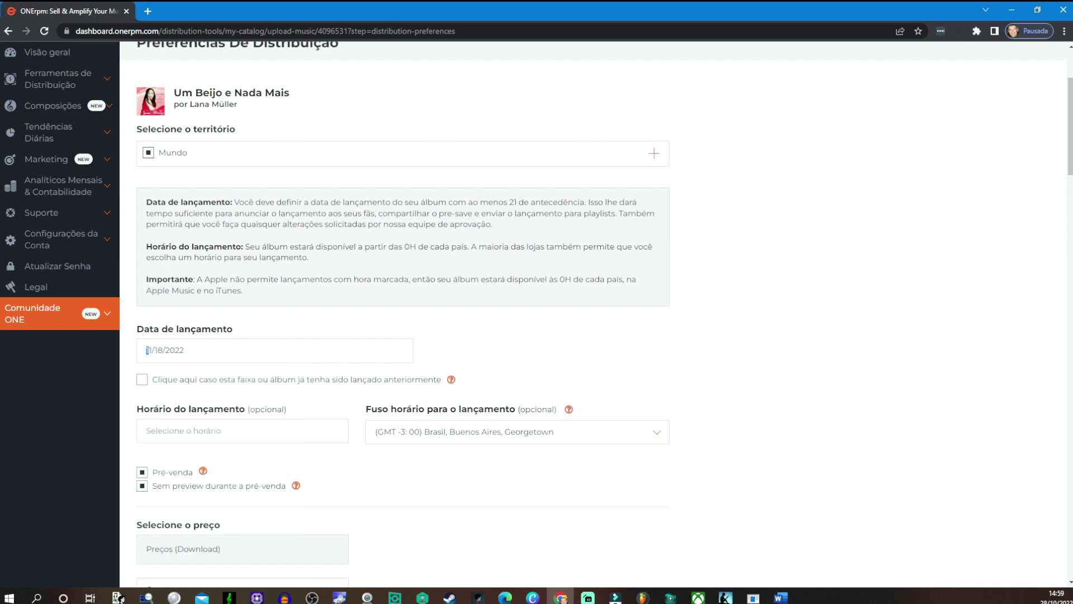
click(160, 351)
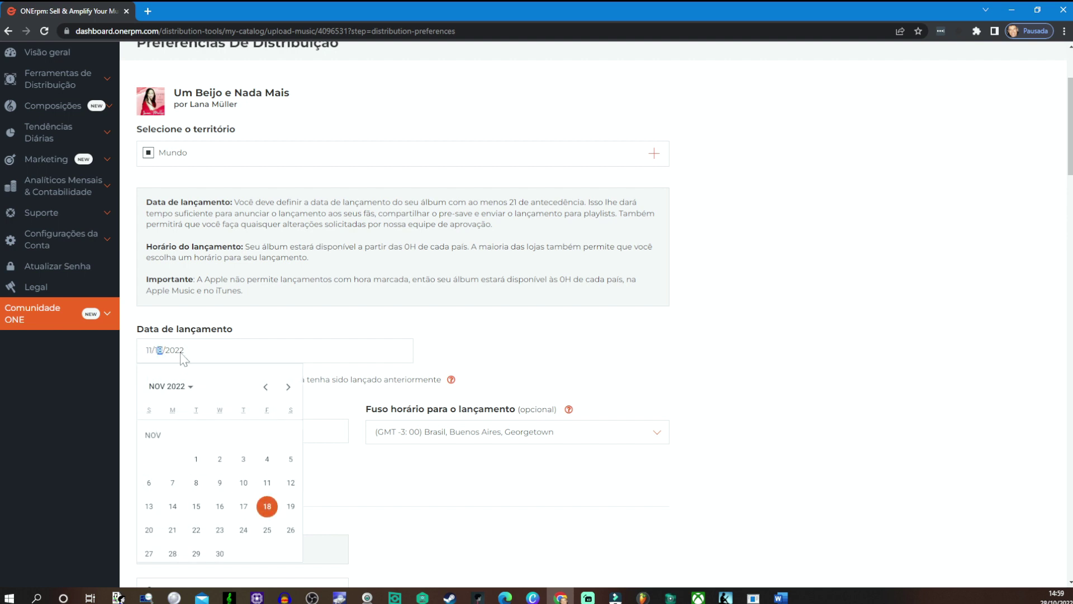
key(Escape)
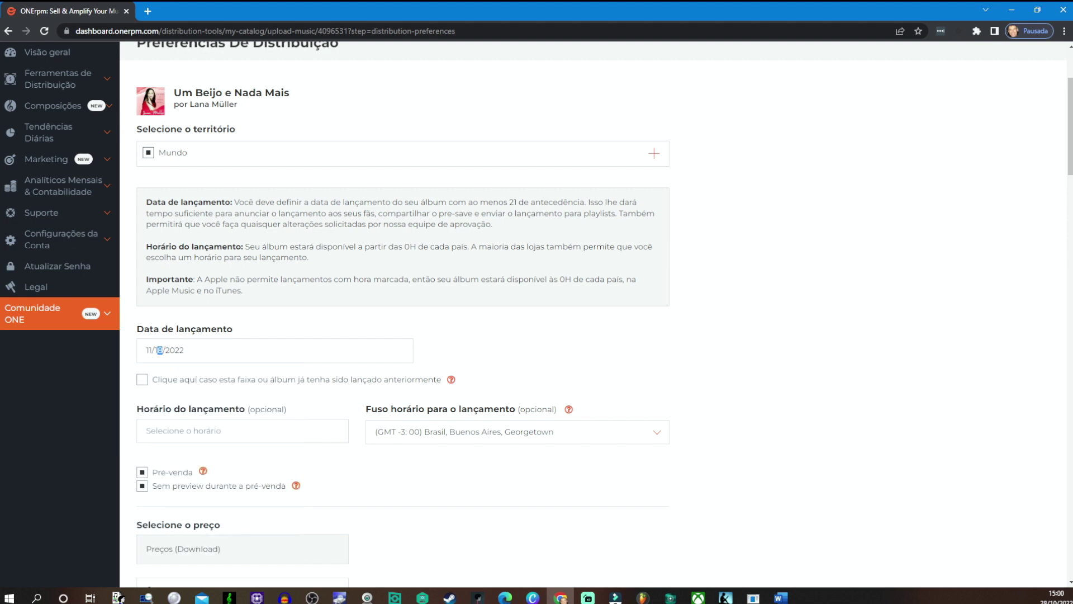
Step: Set the album's release date to December 2, 2022
click(149, 350)
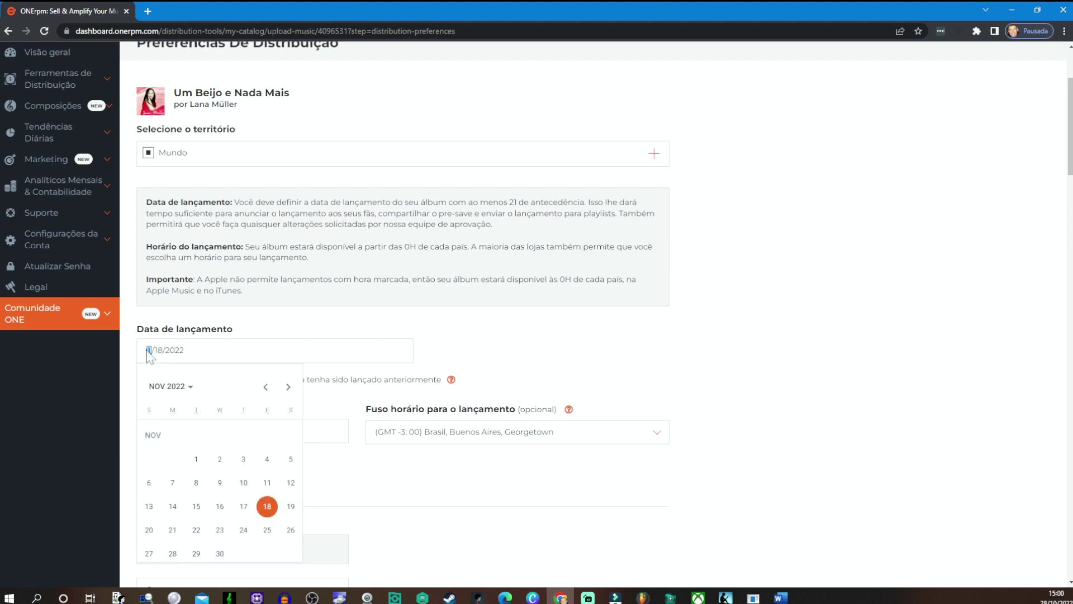
click(288, 387)
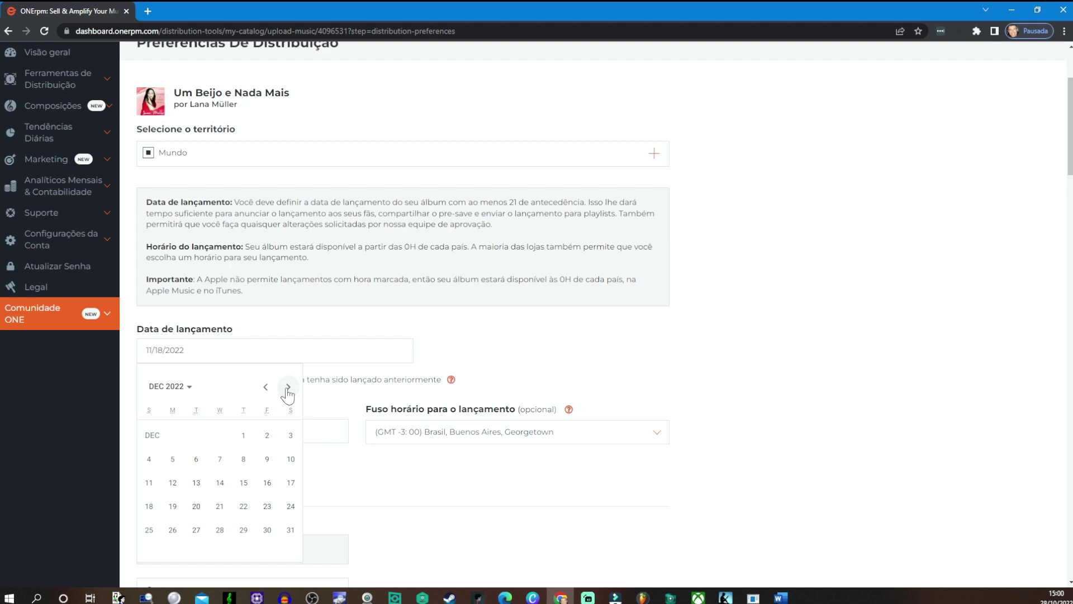
click(267, 439)
click(267, 439)
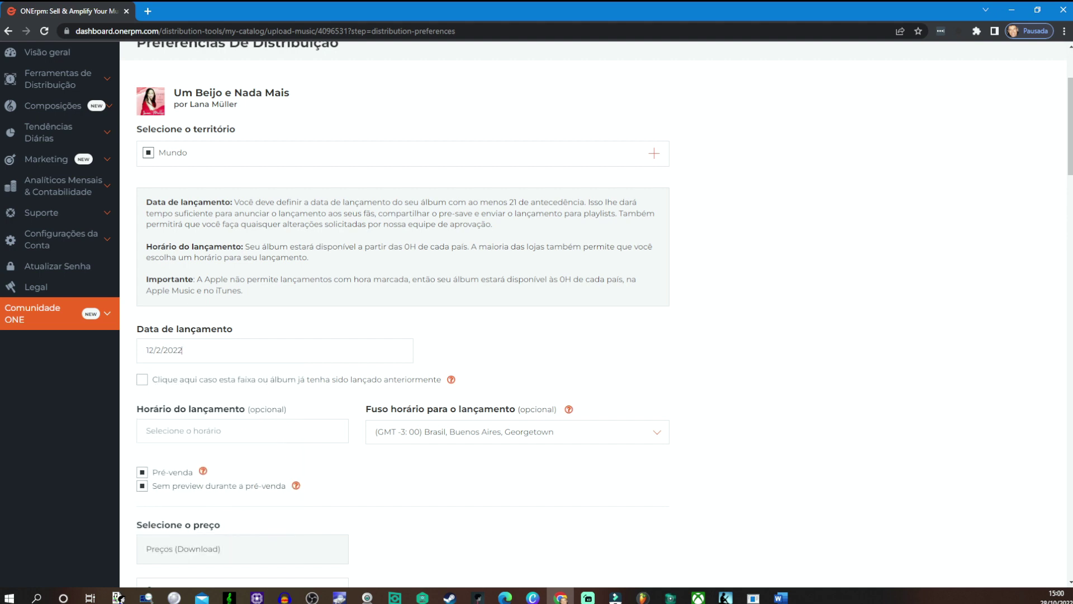
Step: Review the pre-sale, price, TikTok and ringtone preview, free download and store distribution settings
scroll(258, 402, down, 1)
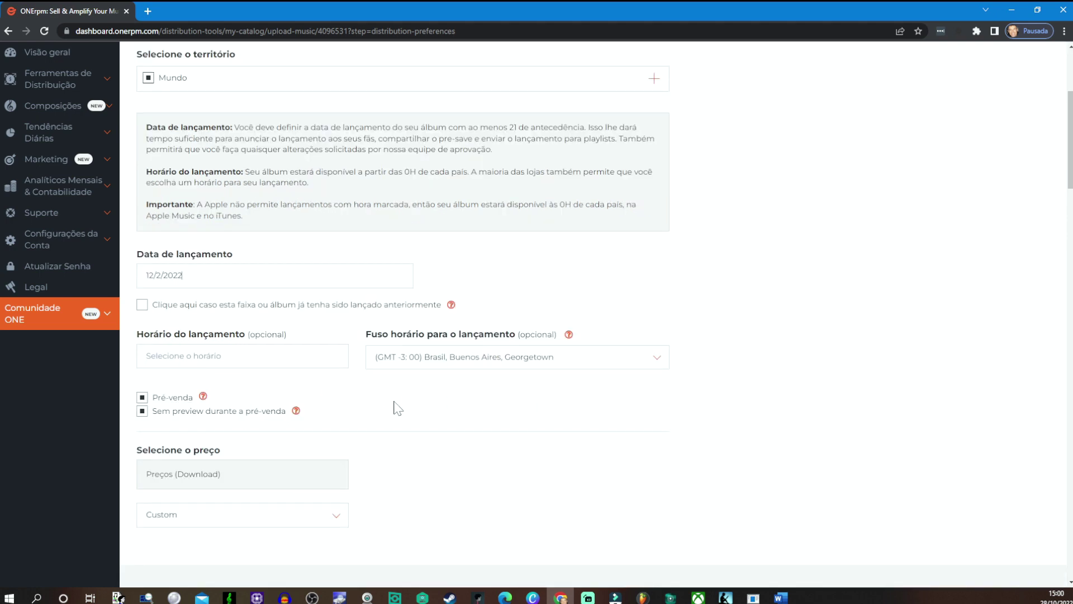
scroll(390, 411, down, 1)
scroll(390, 411, down, 1)
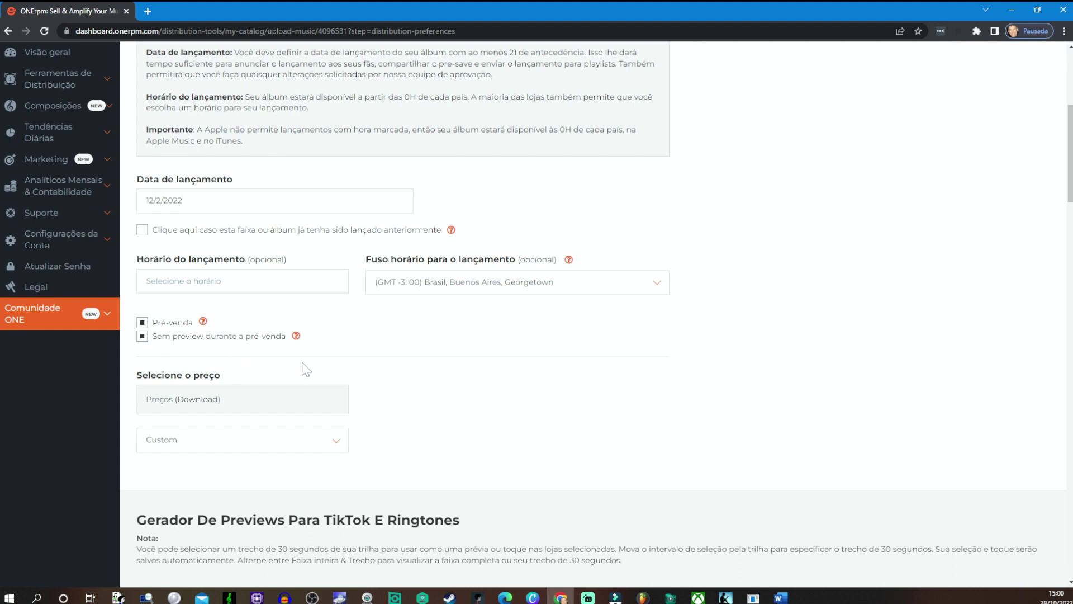
scroll(302, 368, down, 1)
scroll(259, 378, down, 3)
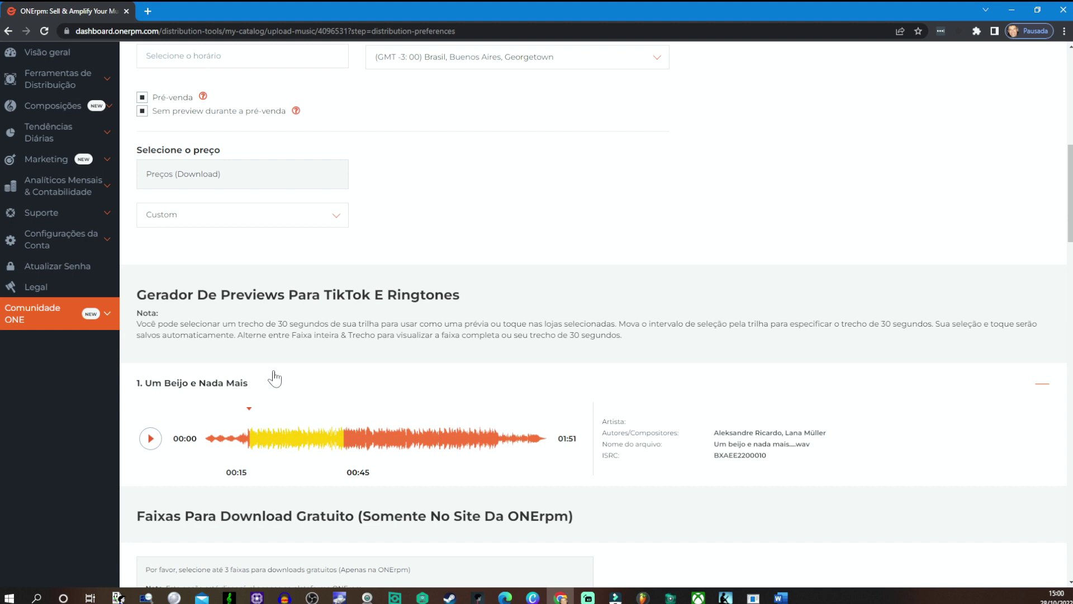
scroll(275, 379, down, 1)
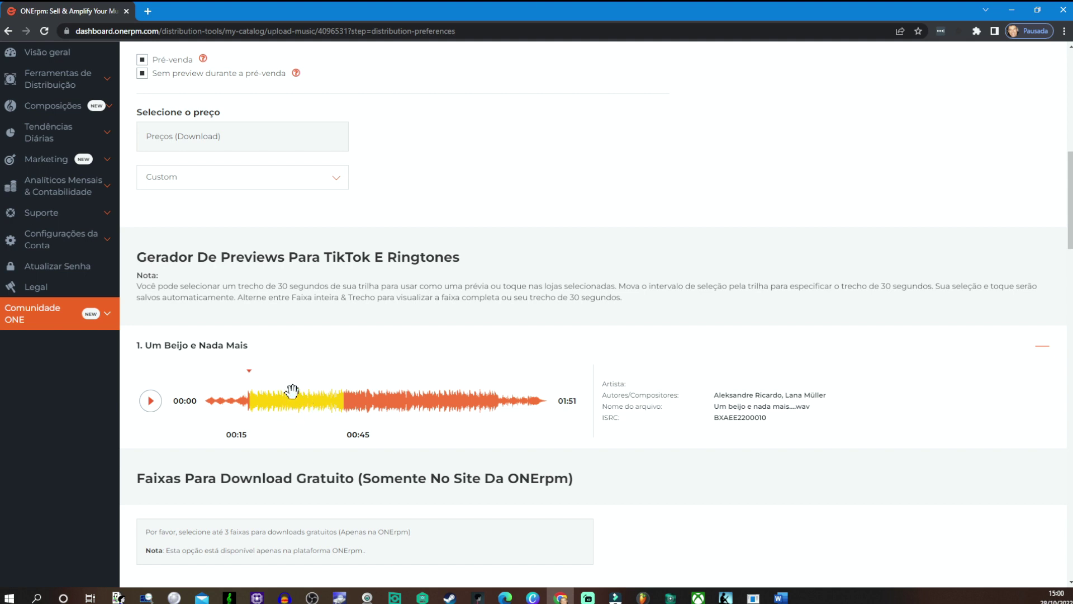
scroll(288, 369, down, 5)
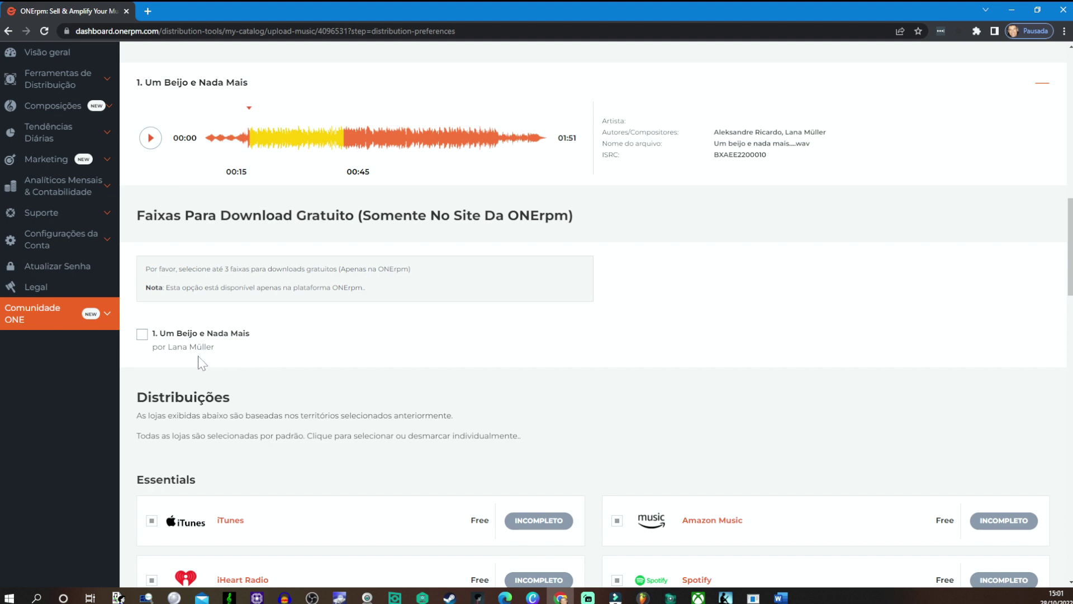
scroll(304, 361, up, 2)
scroll(663, 219, down, 1)
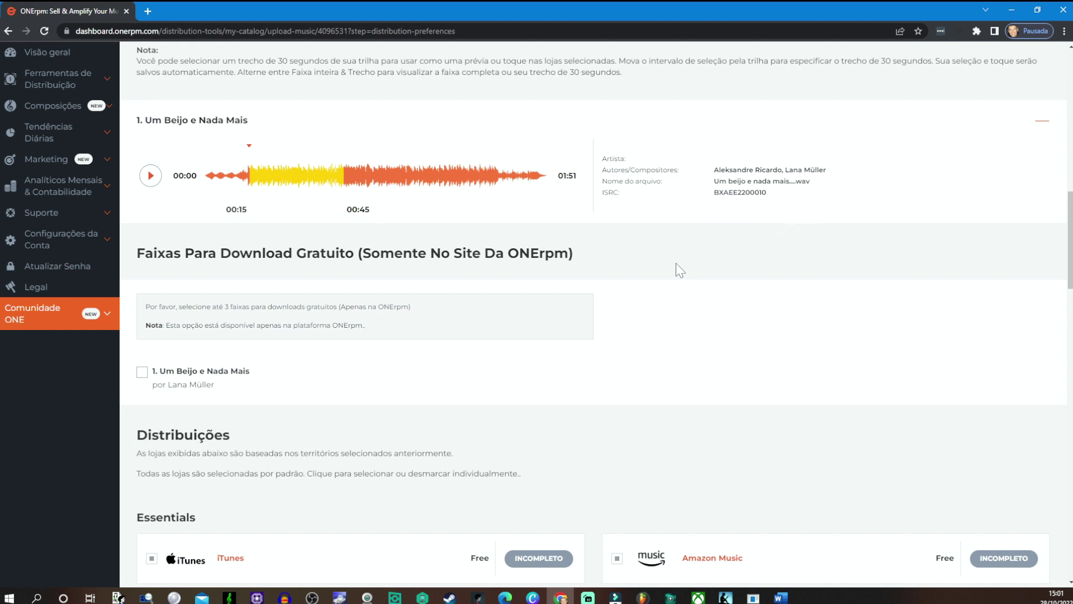
scroll(666, 267, down, 2)
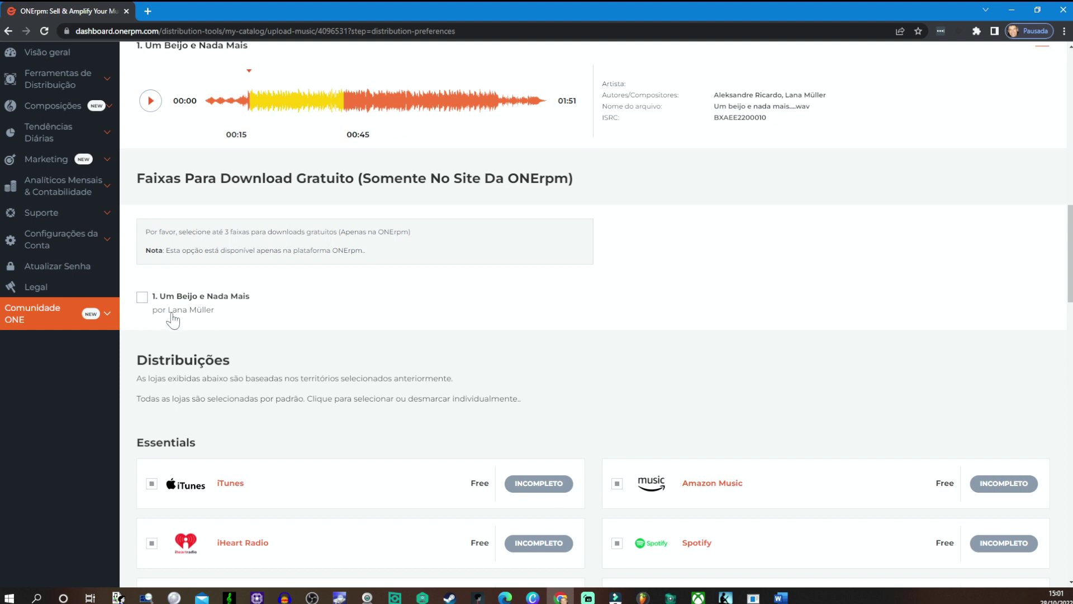
scroll(439, 319, down, 8)
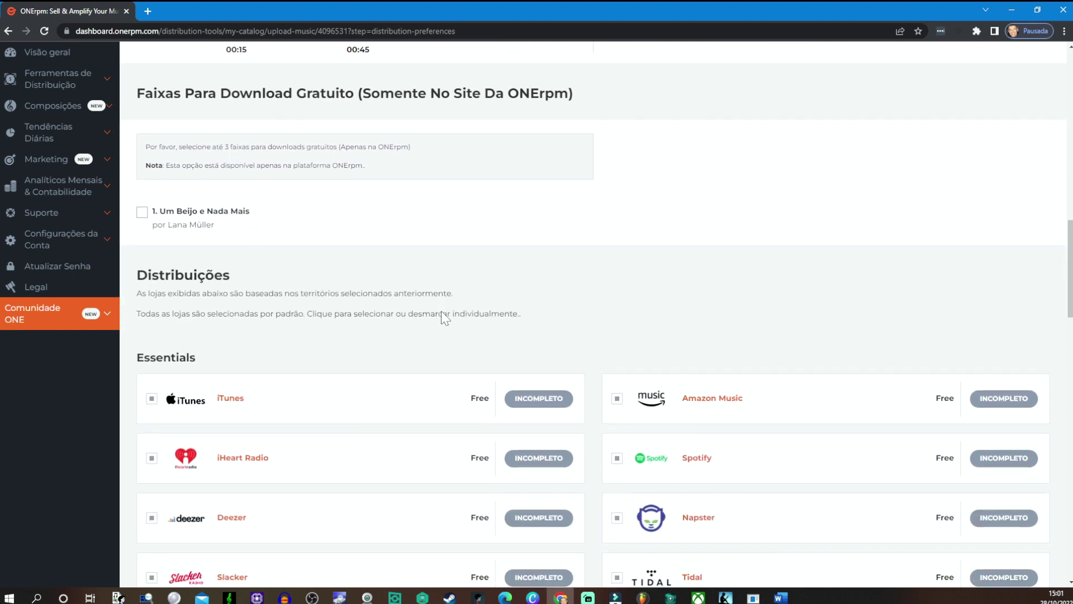
scroll(313, 352, down, 10)
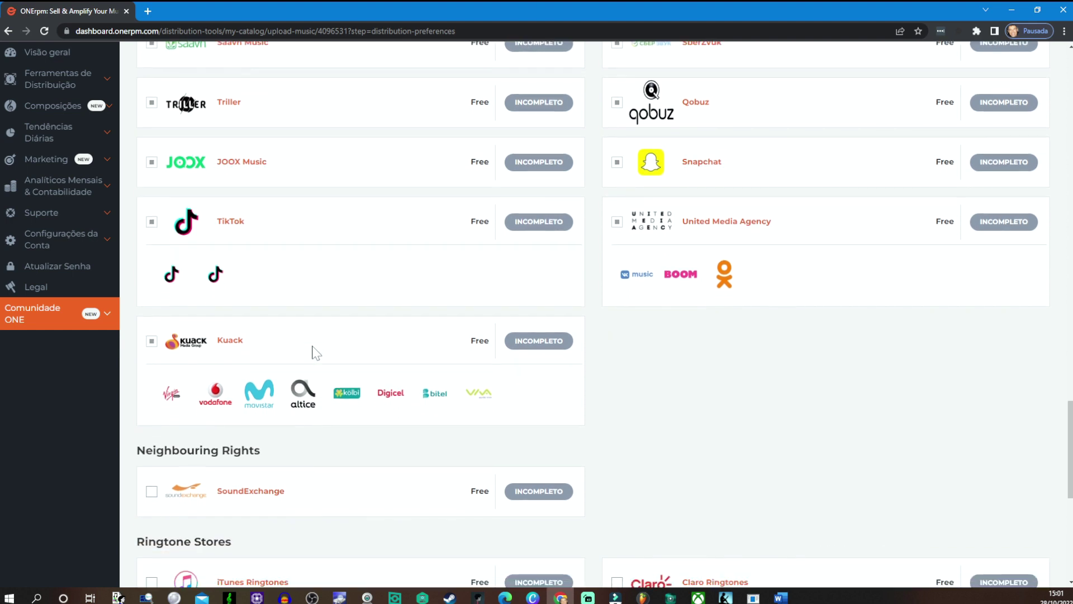
scroll(313, 352, down, 4)
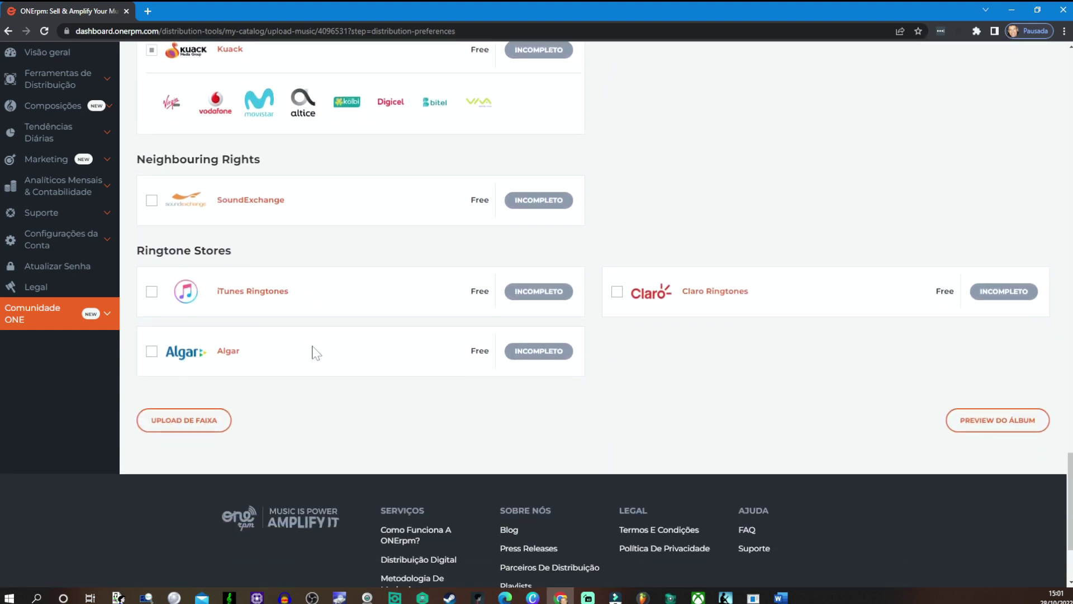
Step: Add SoundExchange, iTunes Ringtones, Algar and Claro Ringtones to the selected distribution outlets
scroll(335, 336, up, 1)
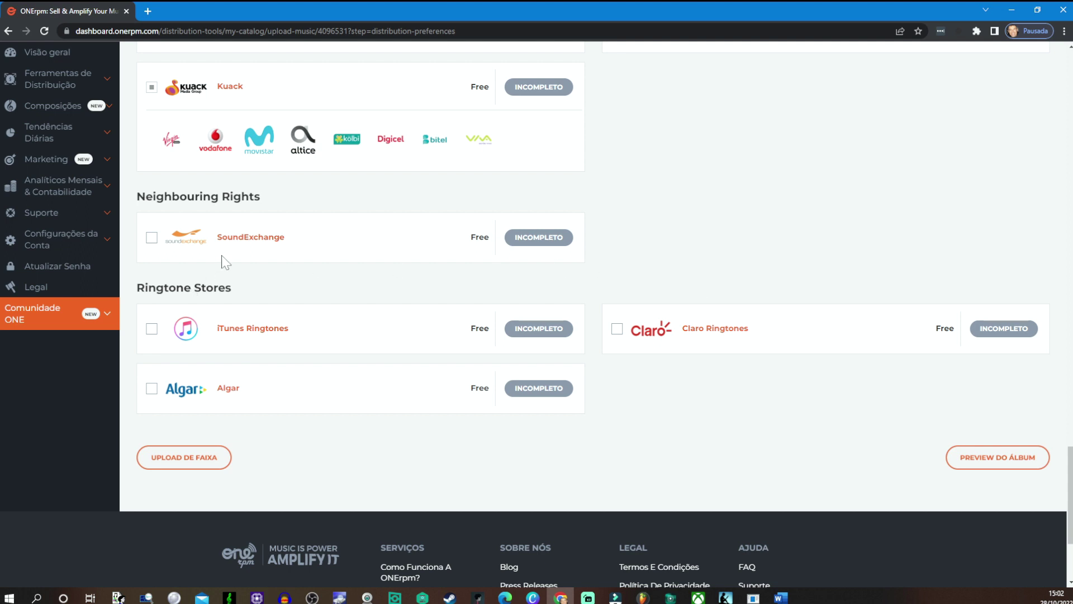
click(151, 237)
click(151, 329)
click(151, 388)
click(617, 329)
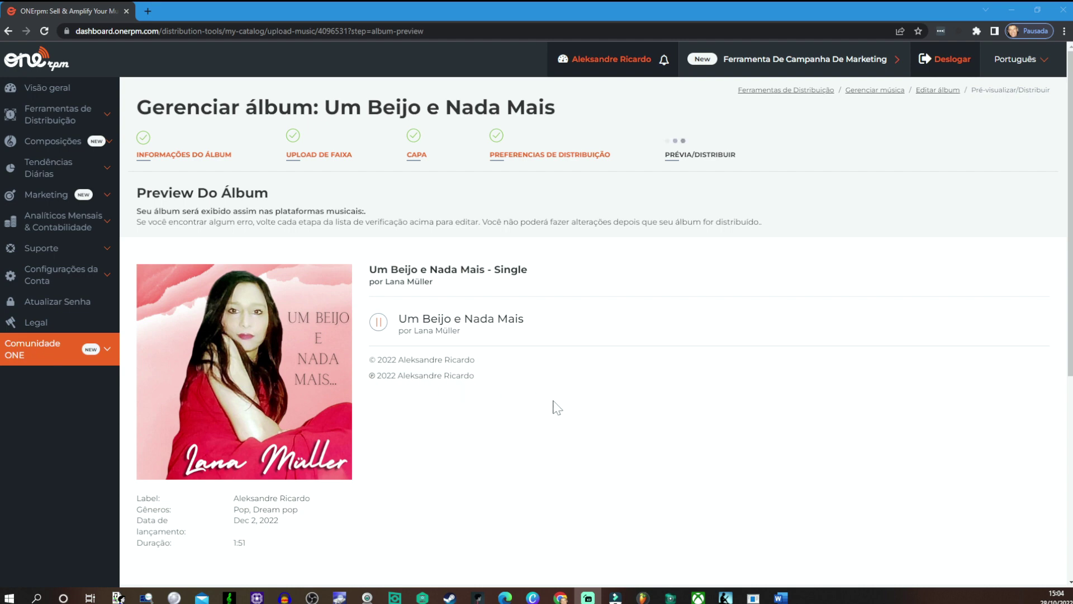
Step: Submit the previewed album "Um Beijo e Nada Mais" for distribution and dismiss the success message
scroll(554, 405, down, 4)
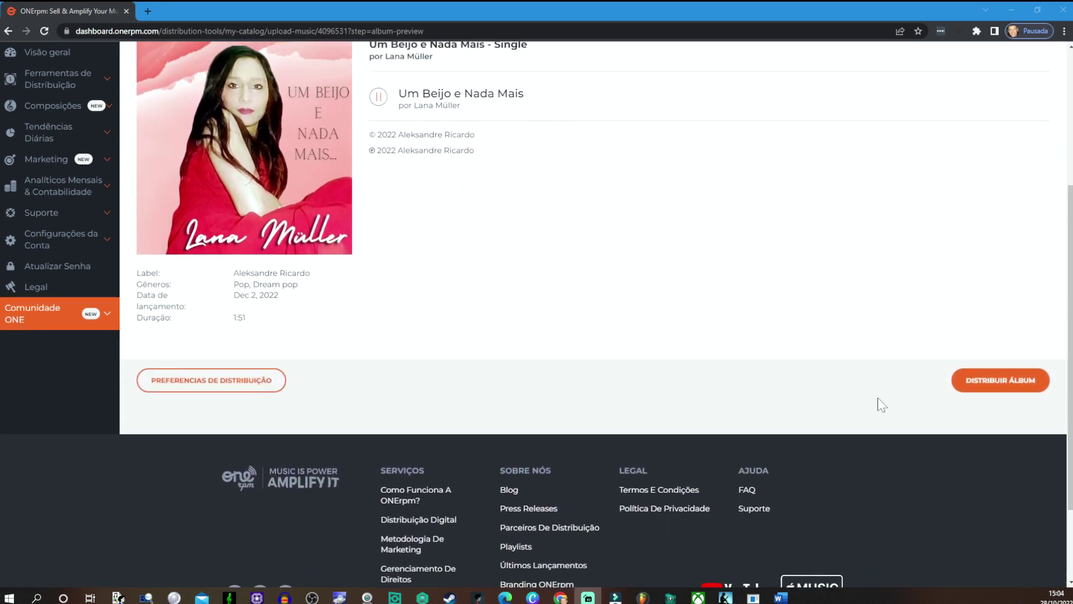
click(998, 385)
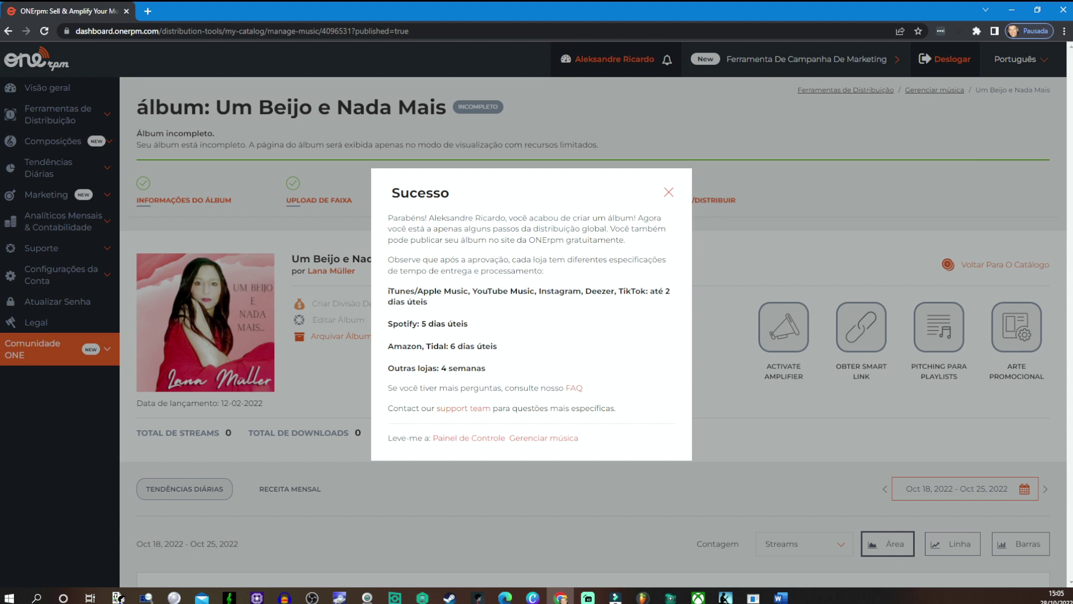
click(670, 194)
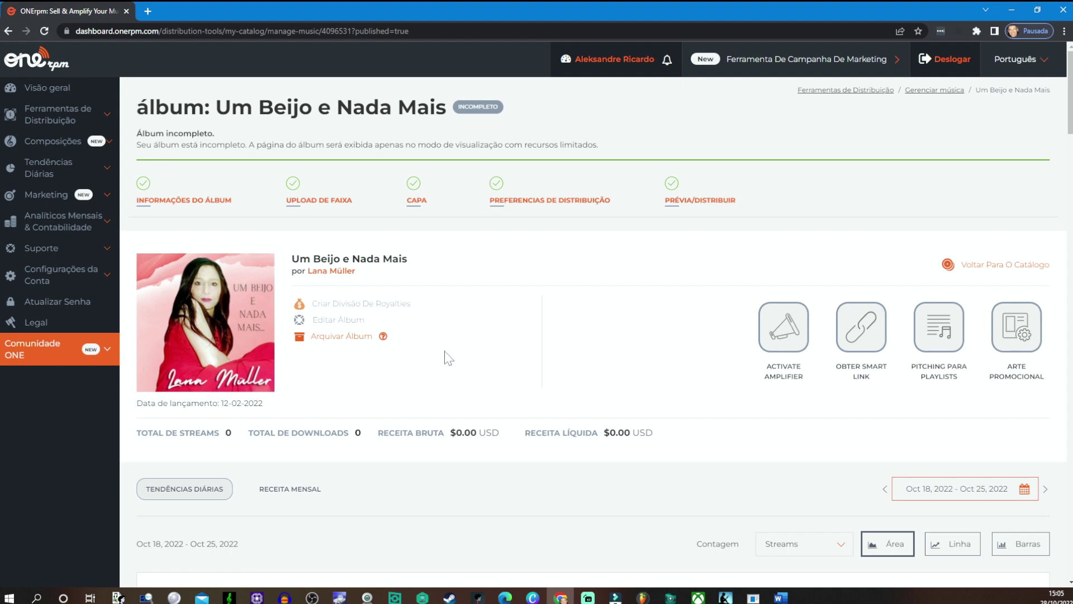
Step: Go through the dashboard overview to the music catalog, check the approval status on the "Um Beijo e Nada Mais" album page, and return to the catalog
click(54, 90)
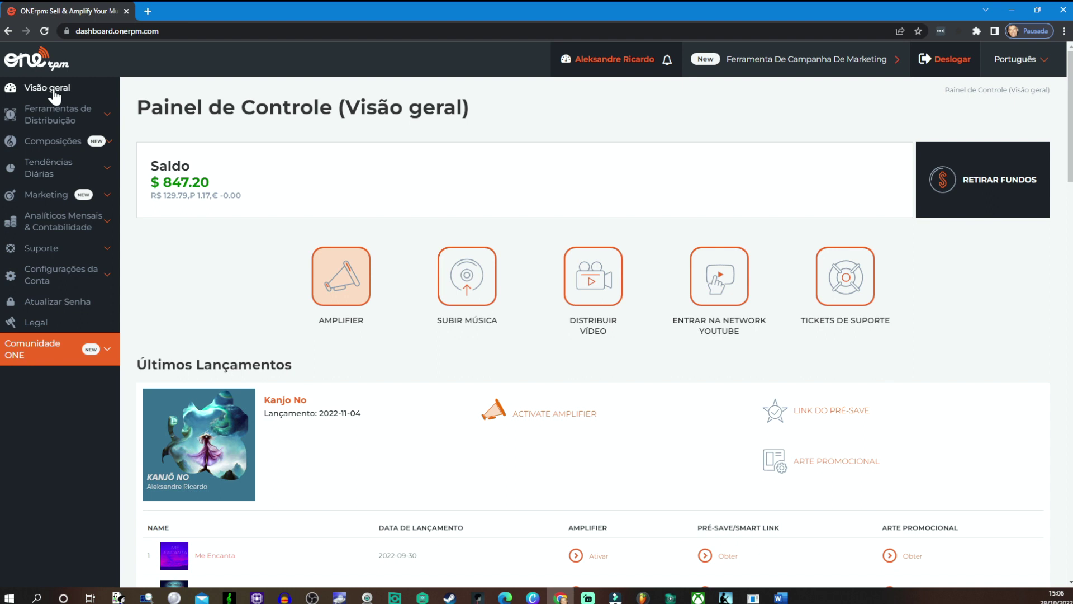
click(88, 113)
click(102, 146)
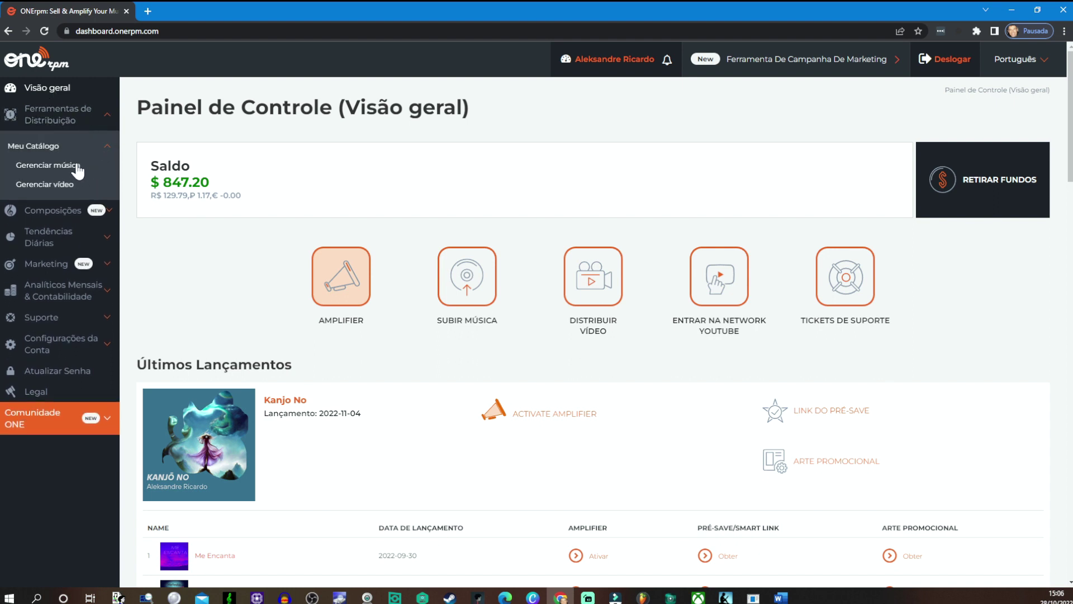
click(81, 166)
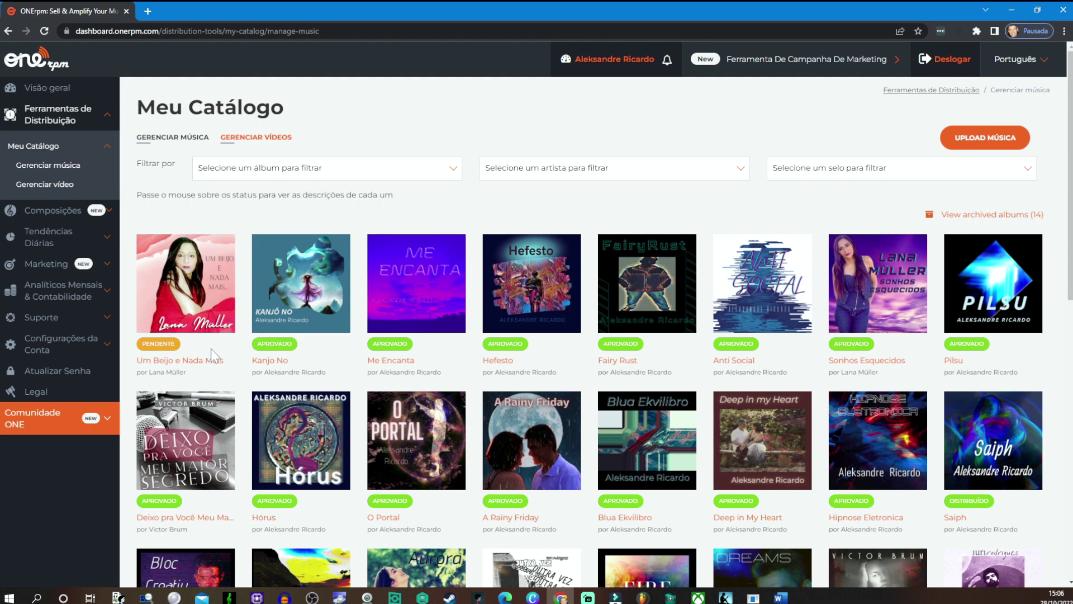
click(207, 278)
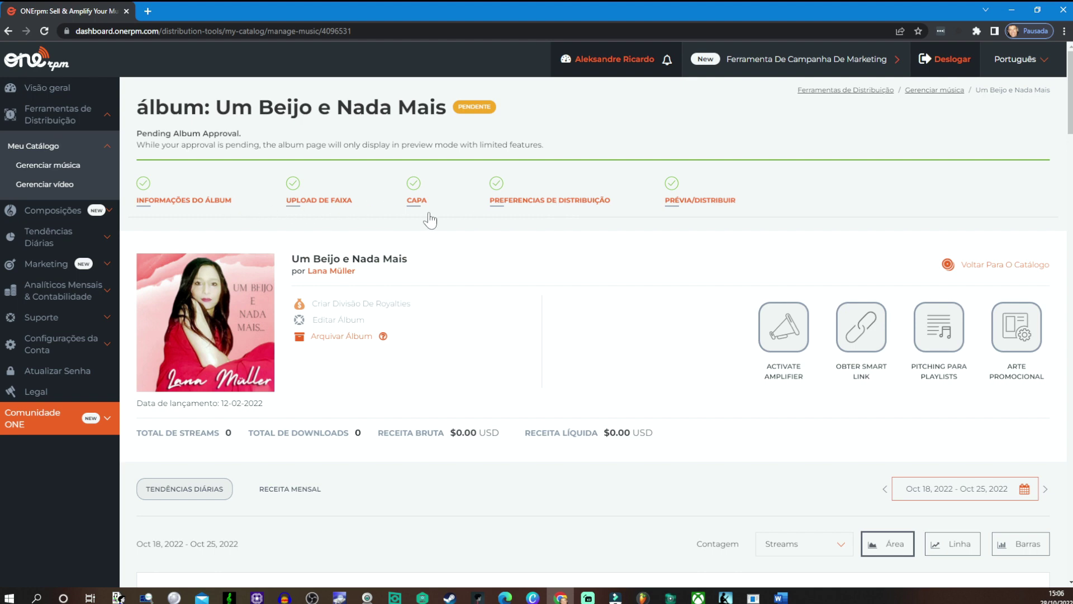
key(alt+Left)
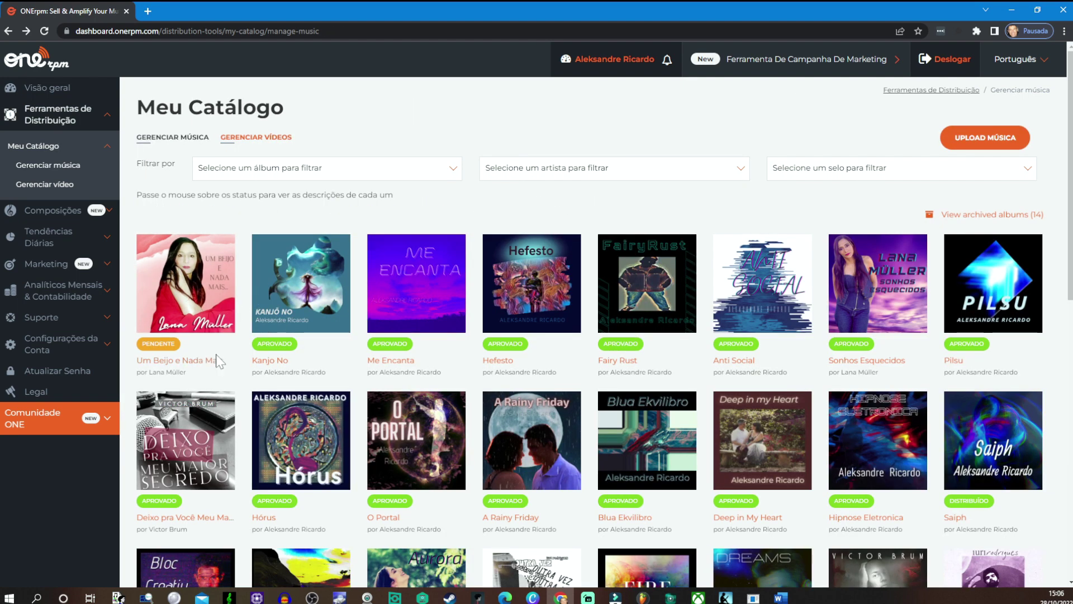
Step: Switch to the public ONErpm homepage in Microsoft Edge
key(alt+Tab)
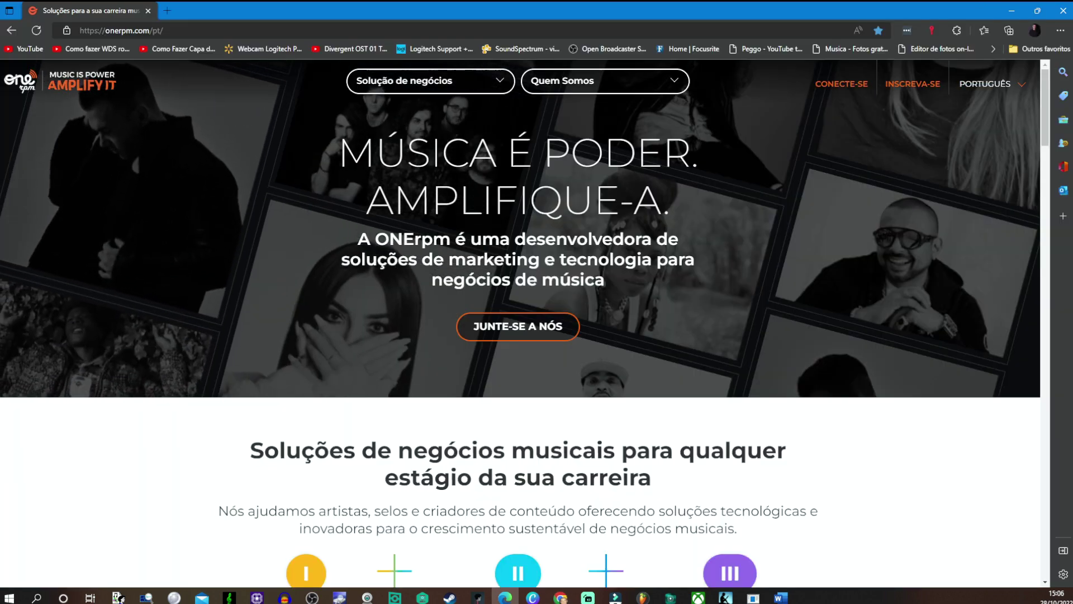